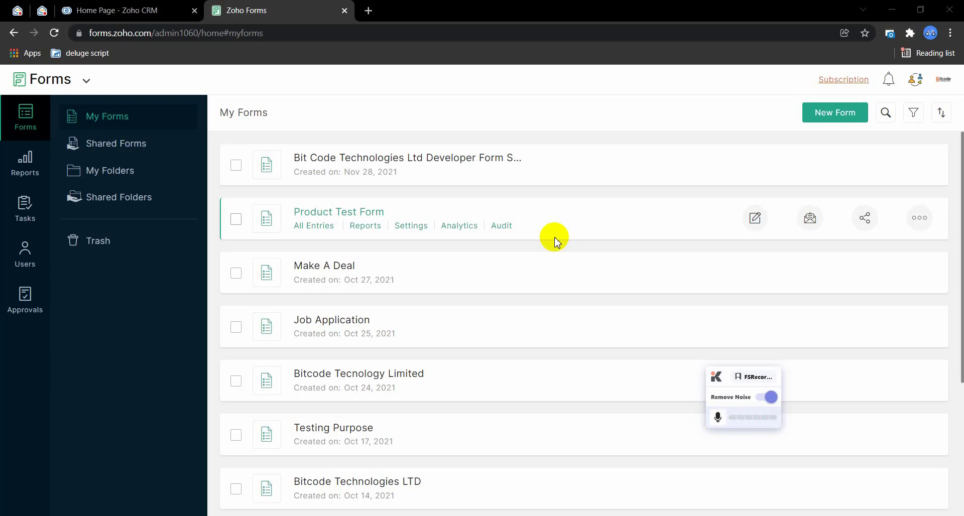
- Create a new form from the Contact Us template in the Business form templates
click(826, 117)
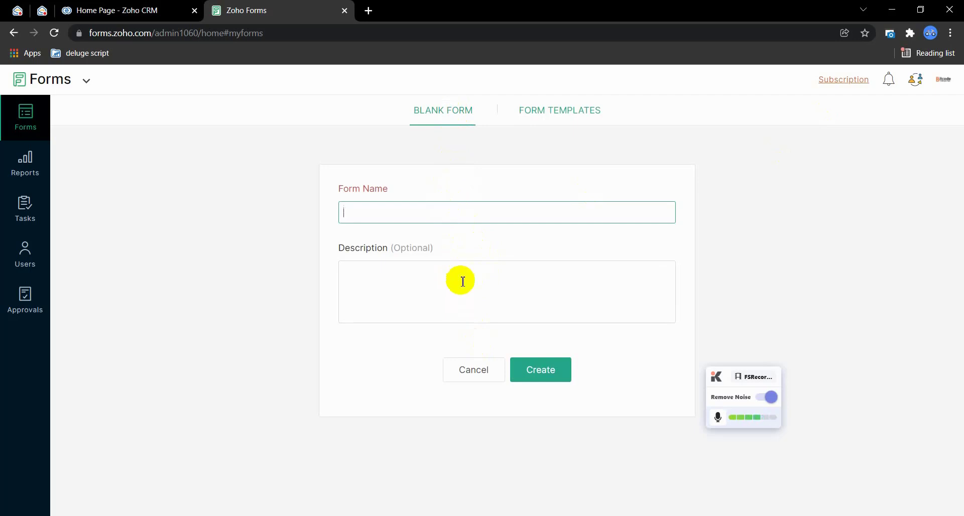
click(564, 109)
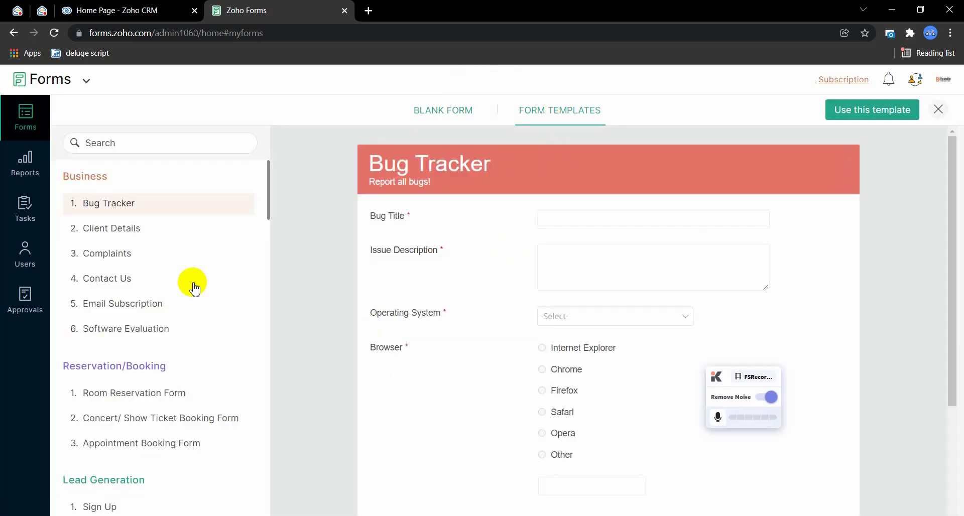
scroll(203, 341, down, 4)
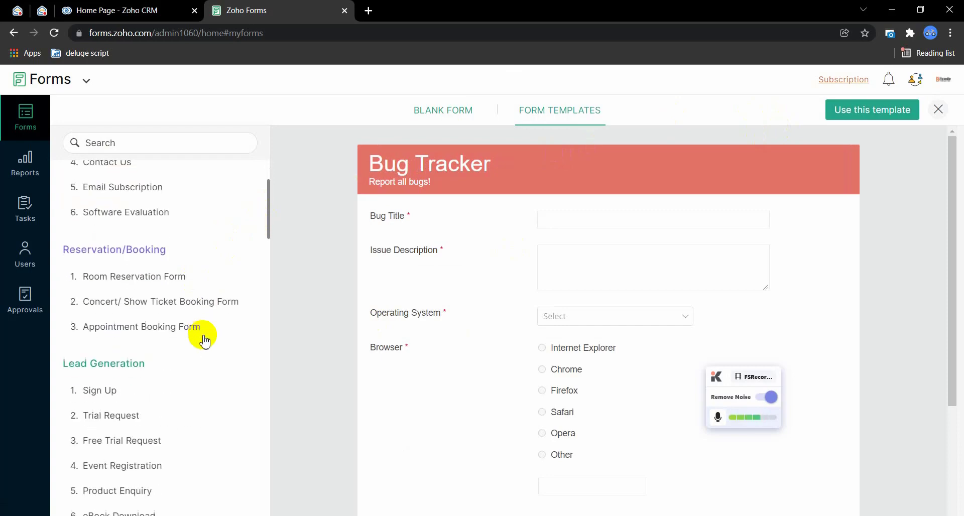
scroll(203, 342, up, 4)
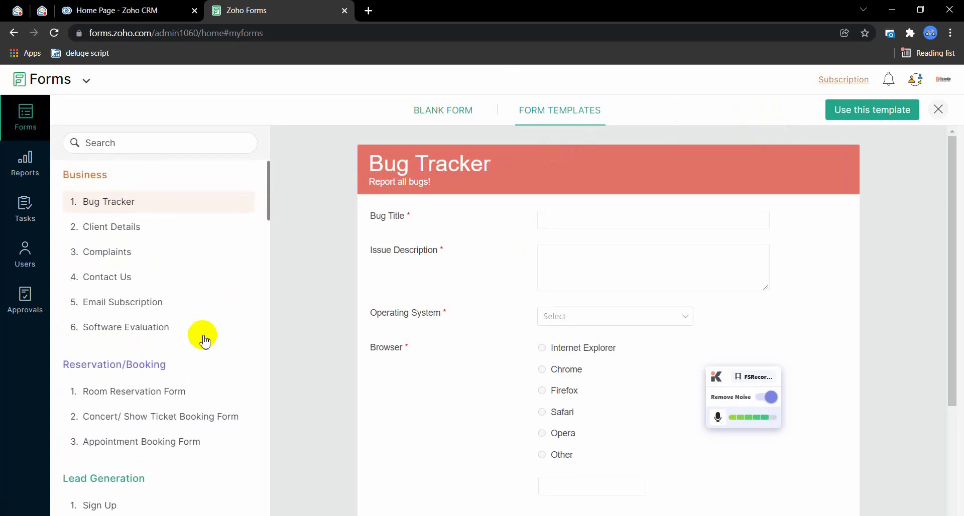
click(115, 281)
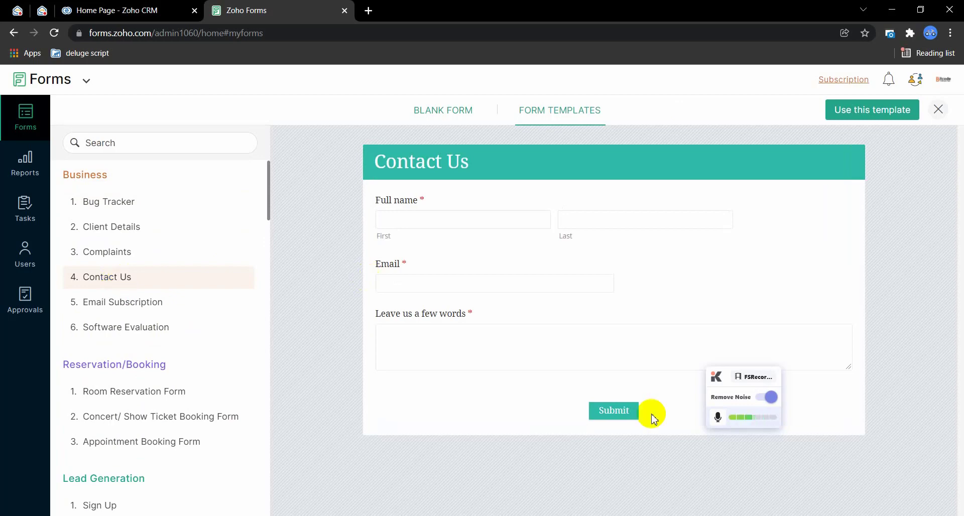
click(859, 115)
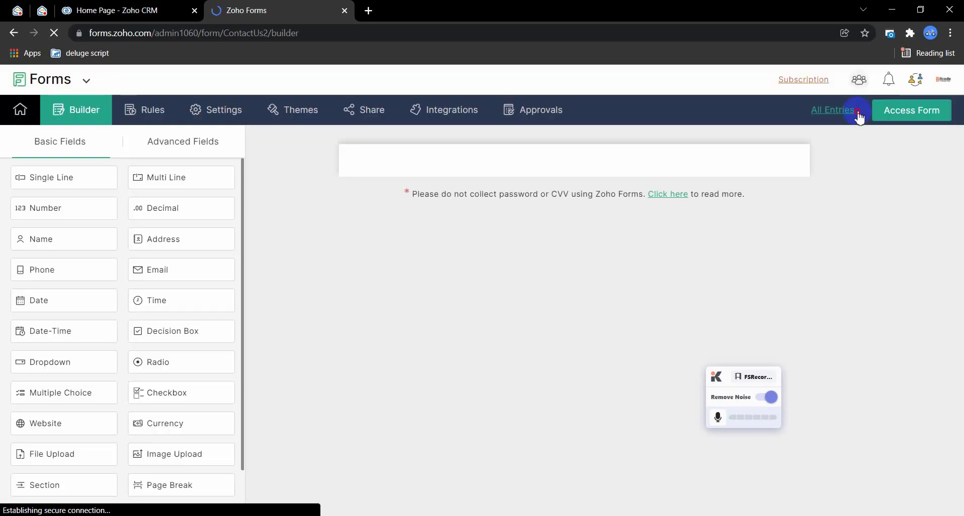
- Check the new form's entries, then go back to My Forms, where Contact Us is listed first
click(859, 115)
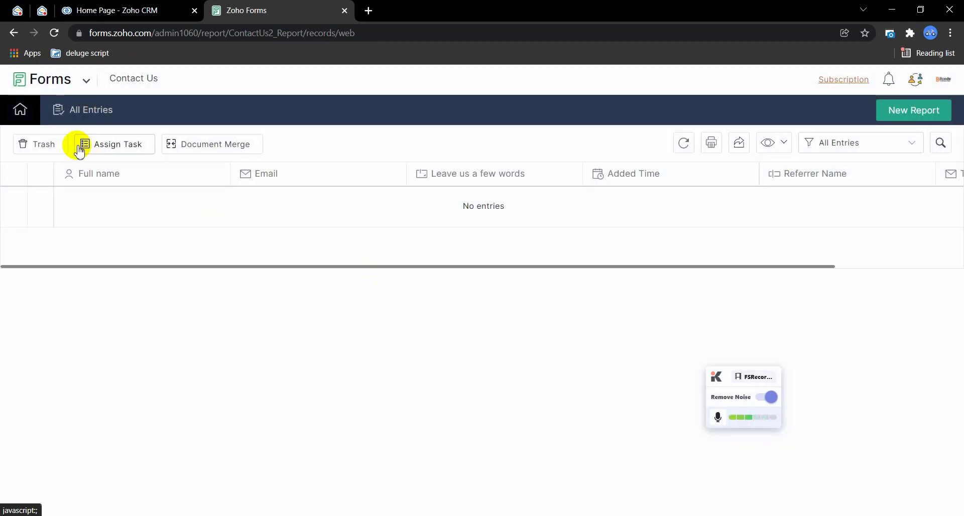
mouse_move(21, 111)
click(48, 160)
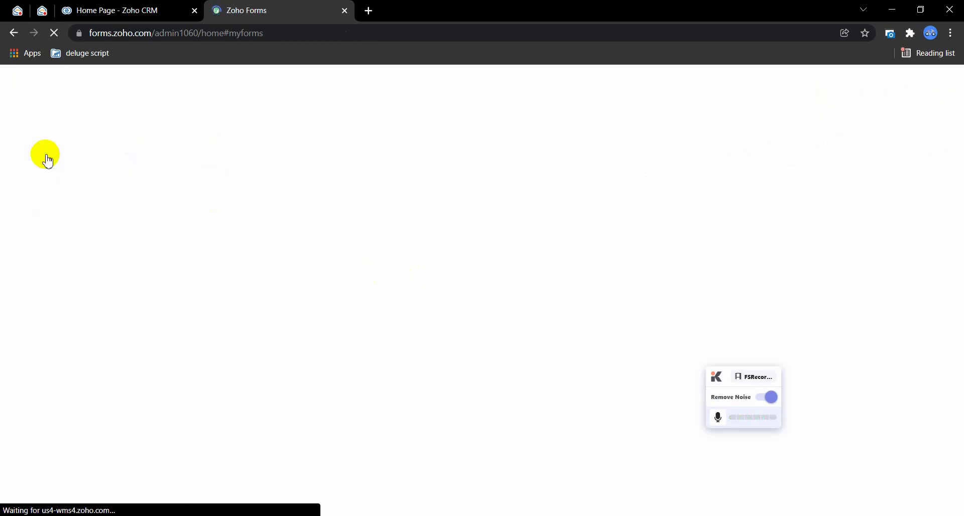
click(45, 156)
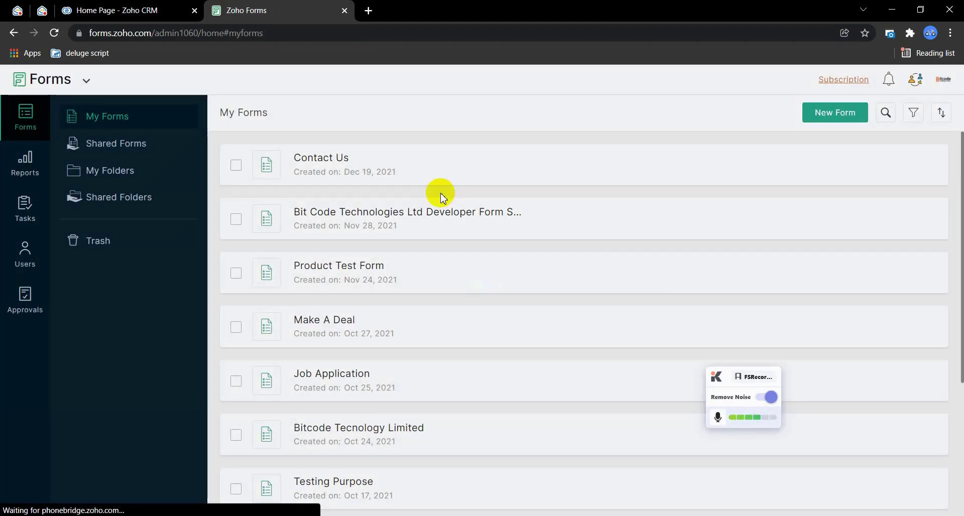
- Reopen the Contact Us form for editing, view Advanced Fields, and go to its Settings
mouse_move(824, 172)
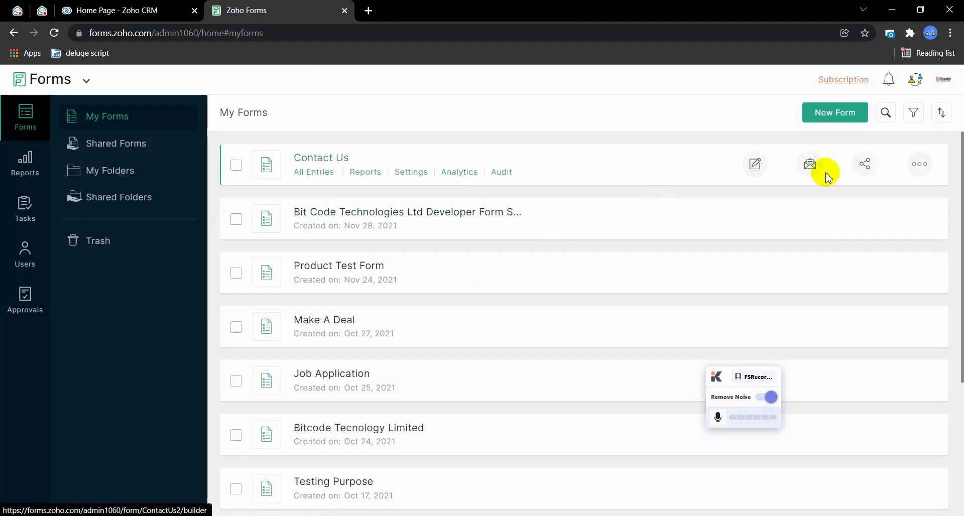
click(757, 167)
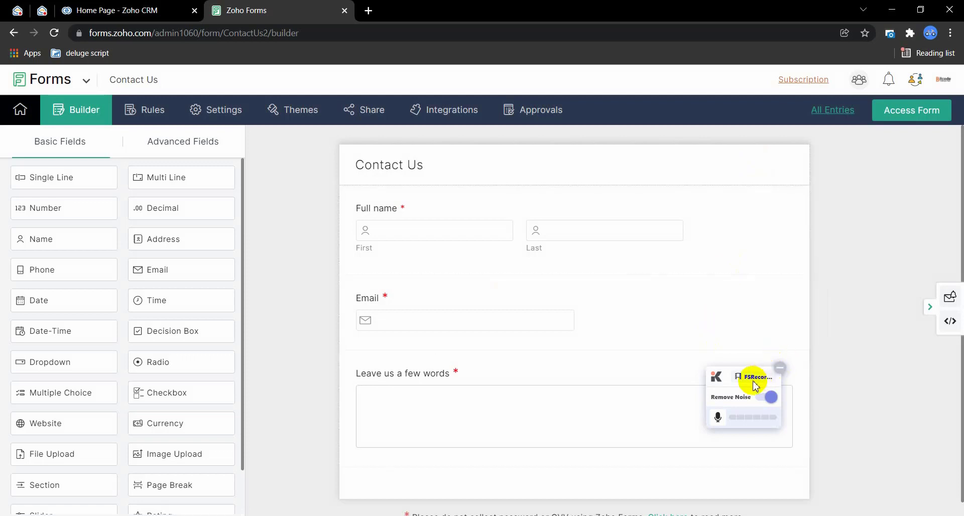
drag(744, 384, 933, 473)
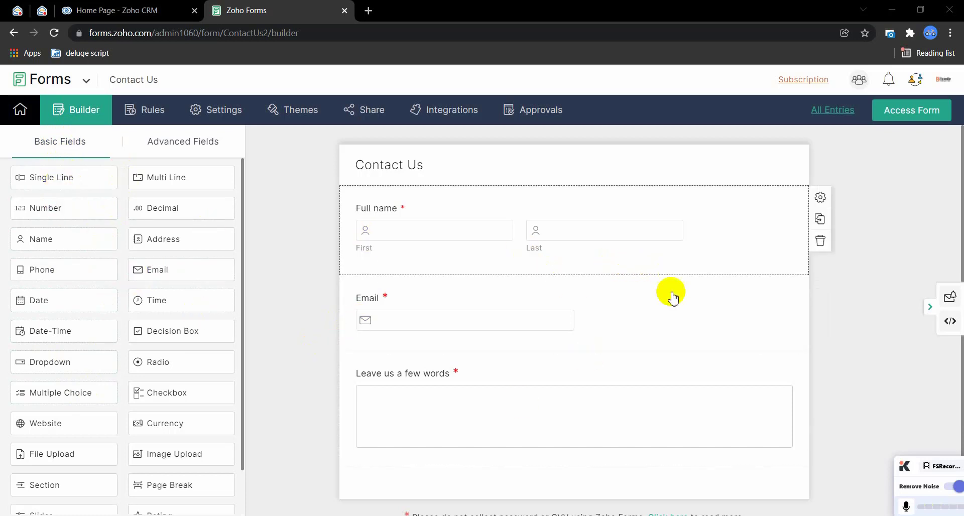
click(197, 143)
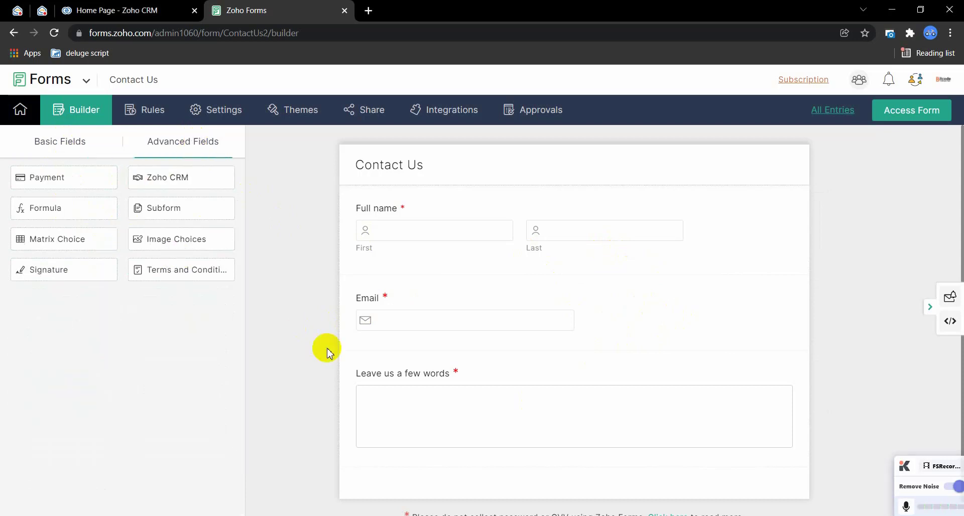
click(230, 111)
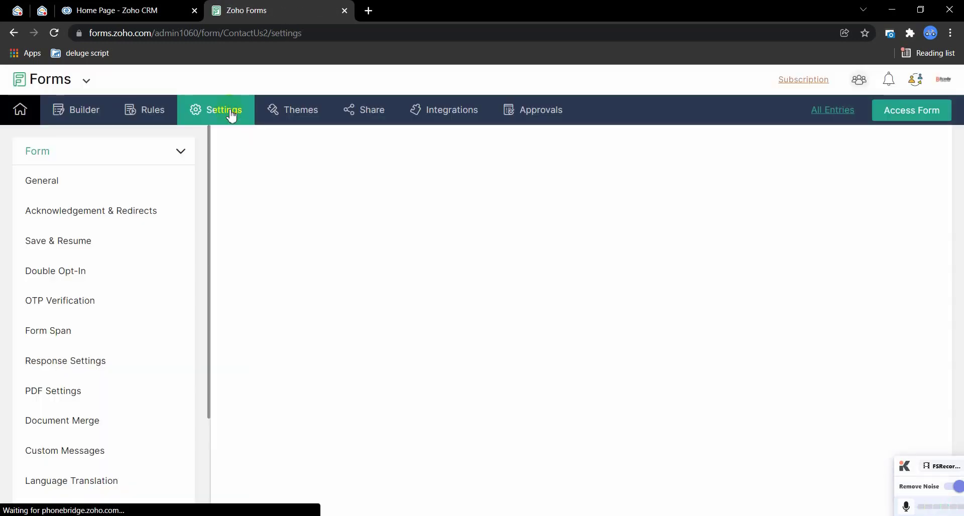
- Open Language Translation in the form settings and start translating
click(230, 111)
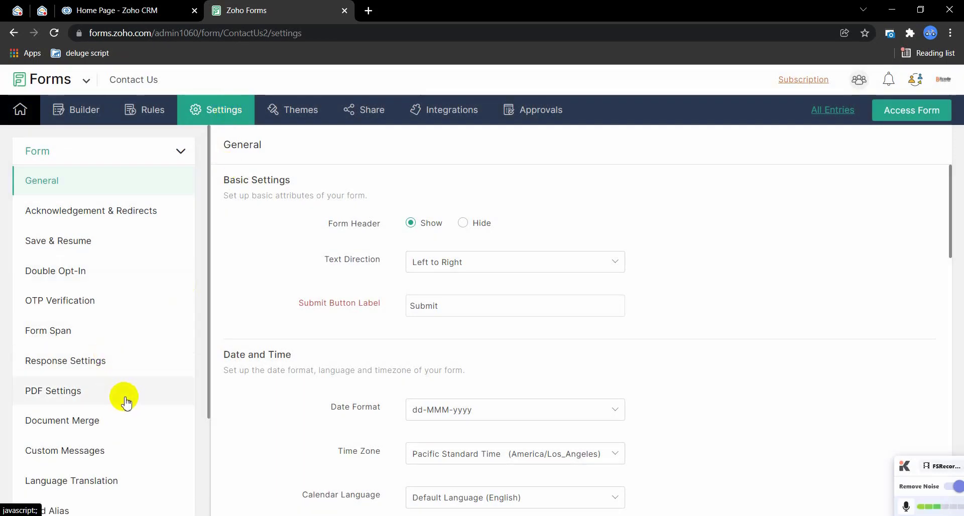
scroll(120, 397, down, 1)
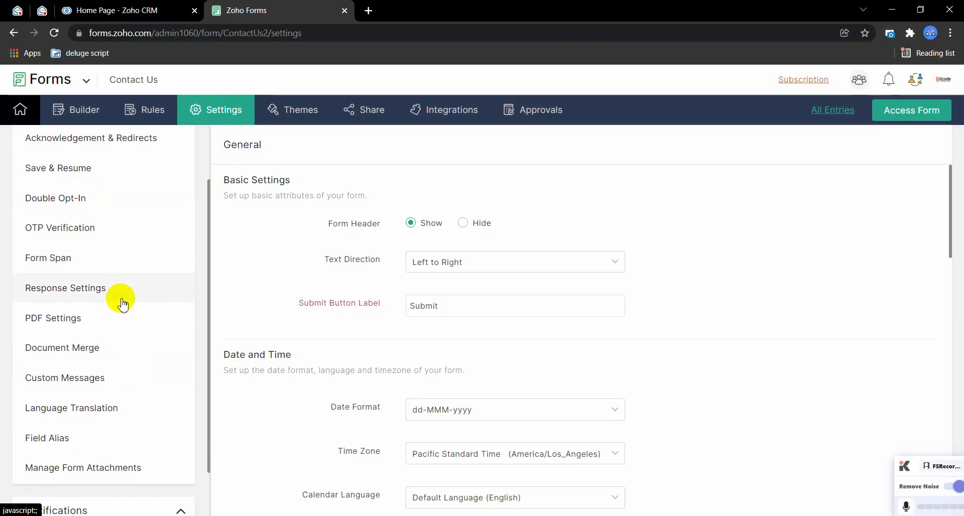
scroll(122, 303, down, 1)
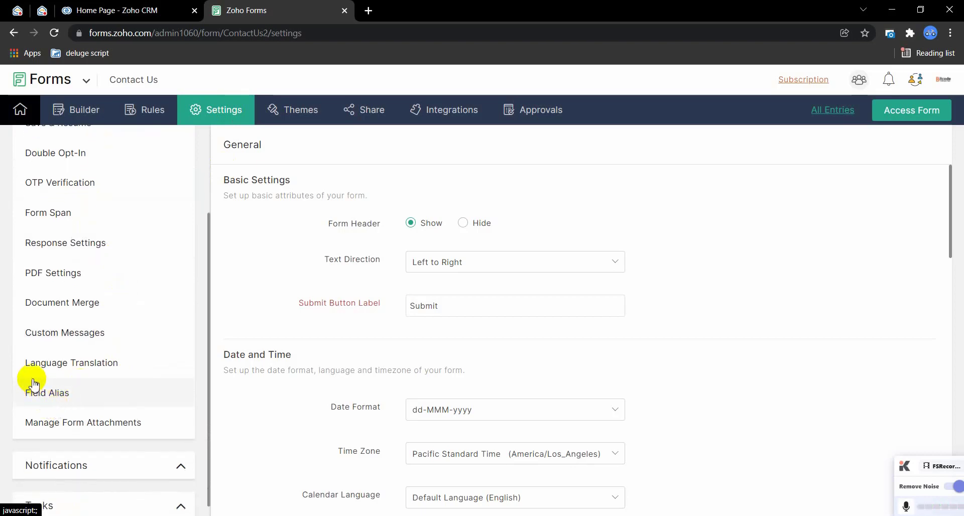
click(80, 371)
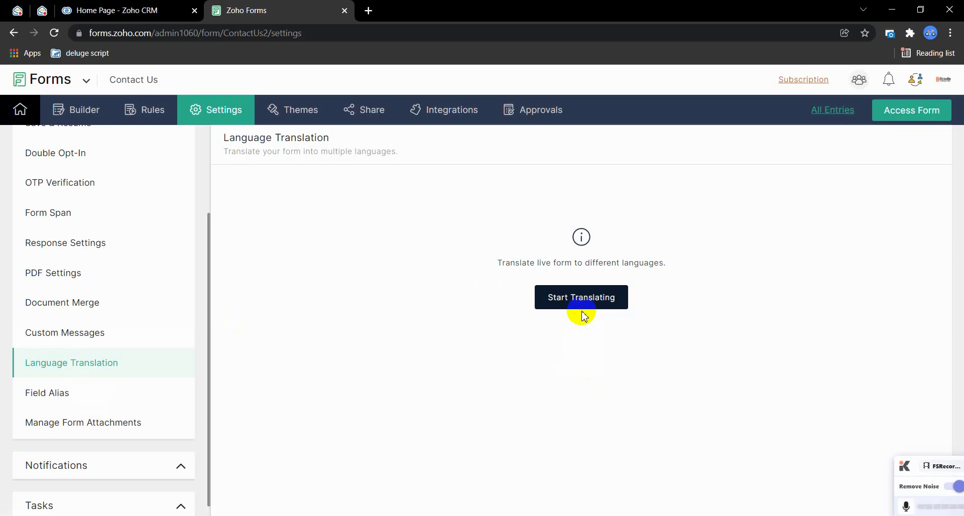
click(583, 301)
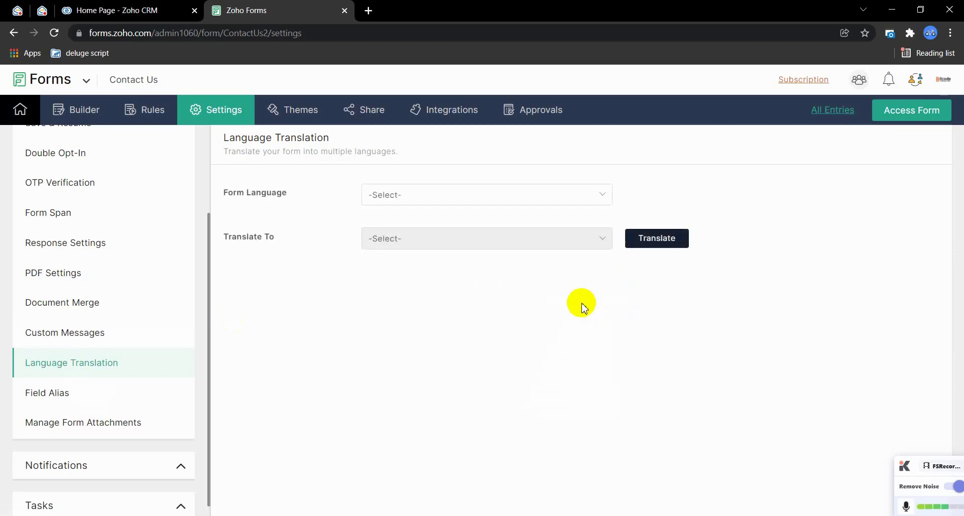
- Translate the form from English to German, giving 'Kontaktiere uns' and 'Einreichen'
click(461, 197)
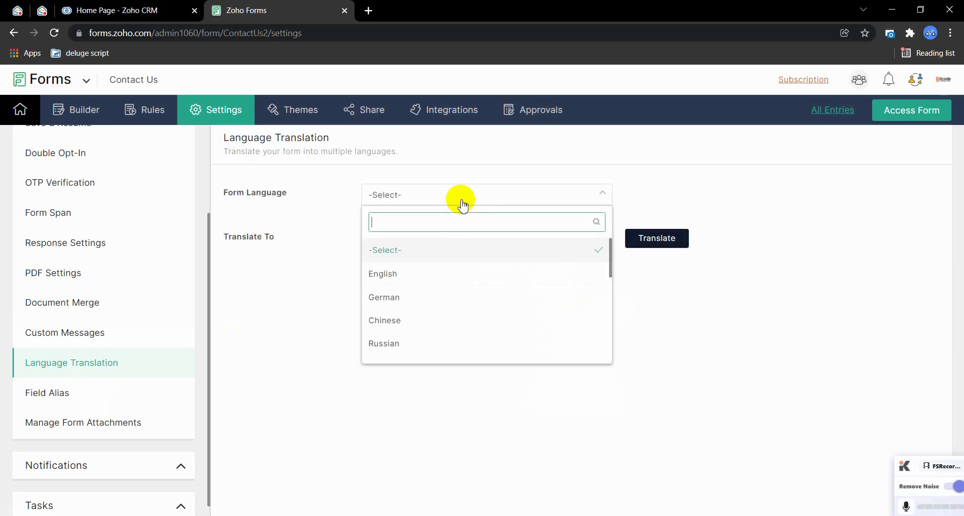
click(396, 302)
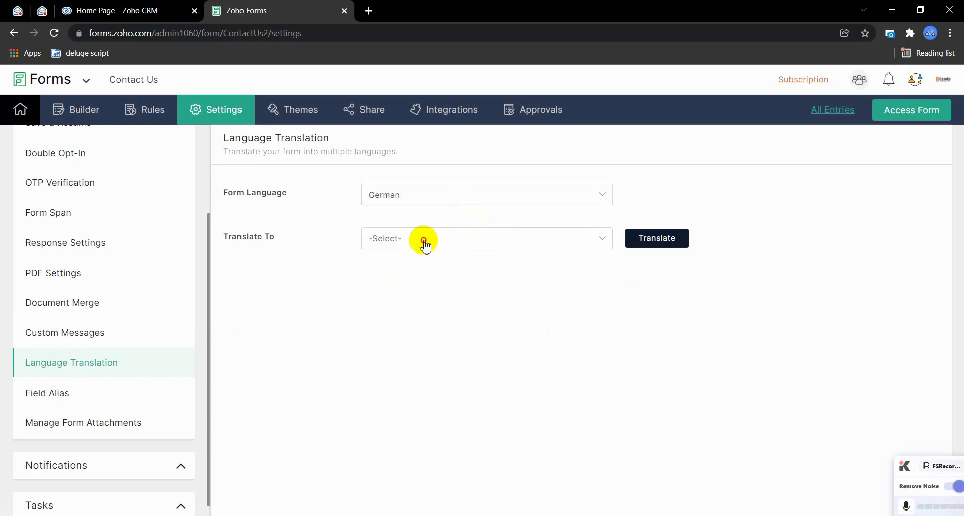
click(425, 245)
click(422, 198)
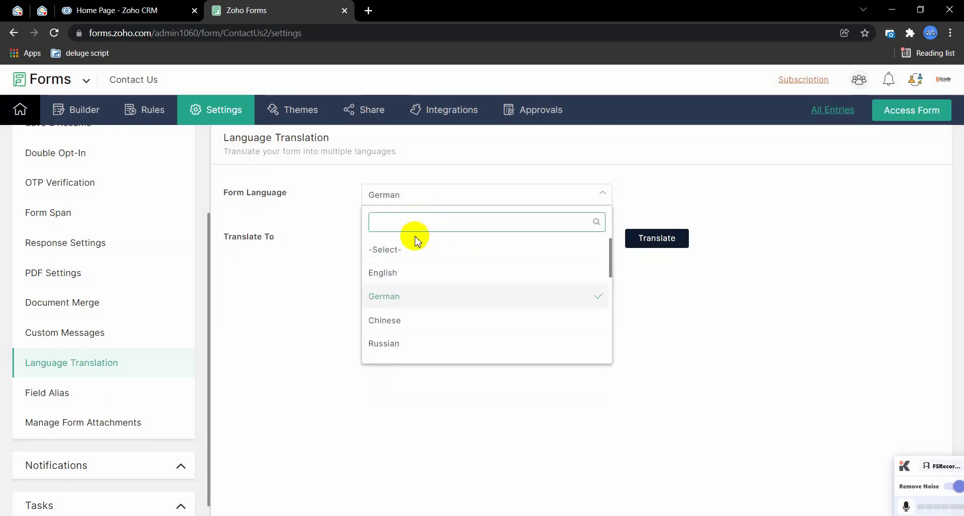
click(397, 274)
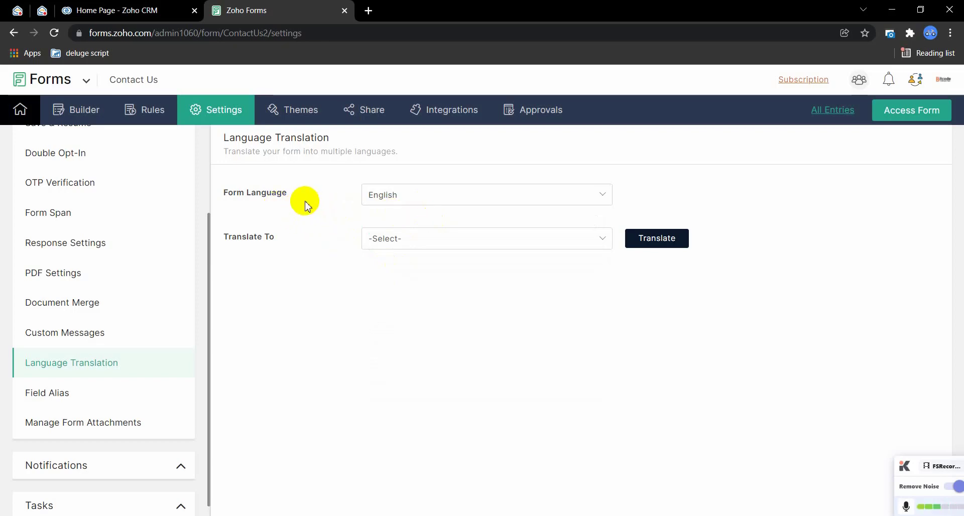
click(420, 230)
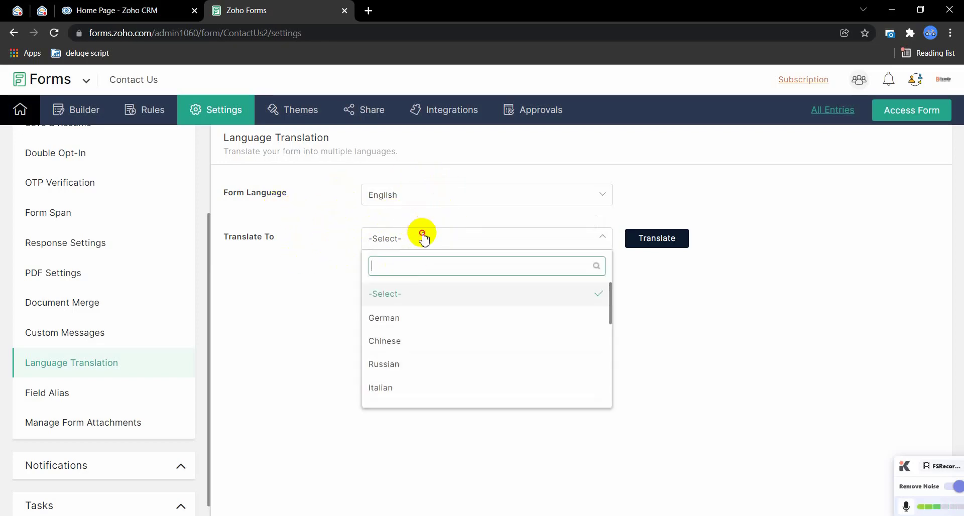
click(398, 321)
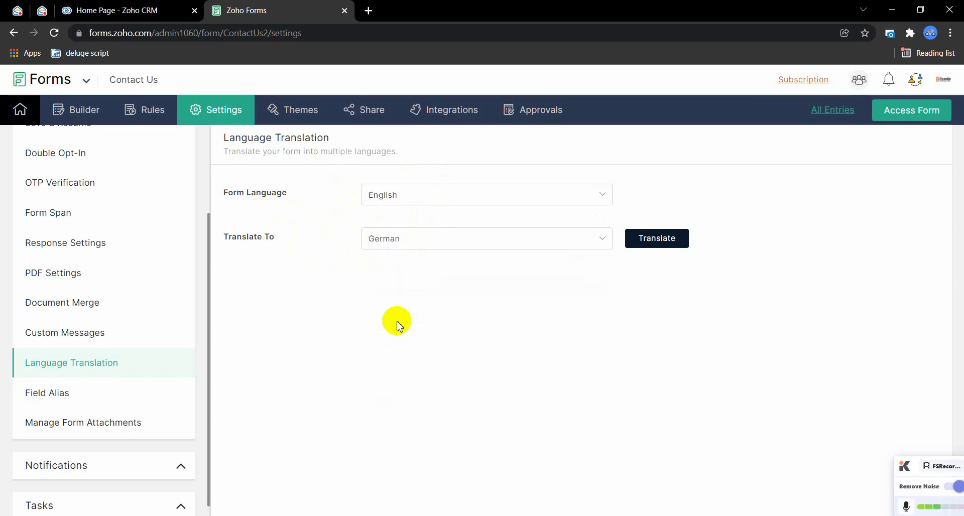
click(662, 239)
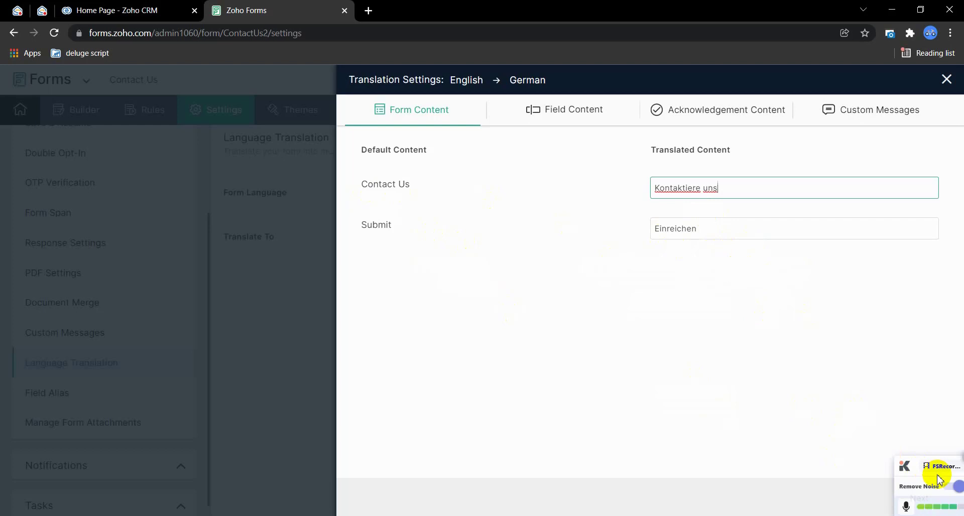
- Step through the German field labels and thank-you message to the custom messages
drag(922, 463, 697, 424)
drag(442, 384, 20, 467)
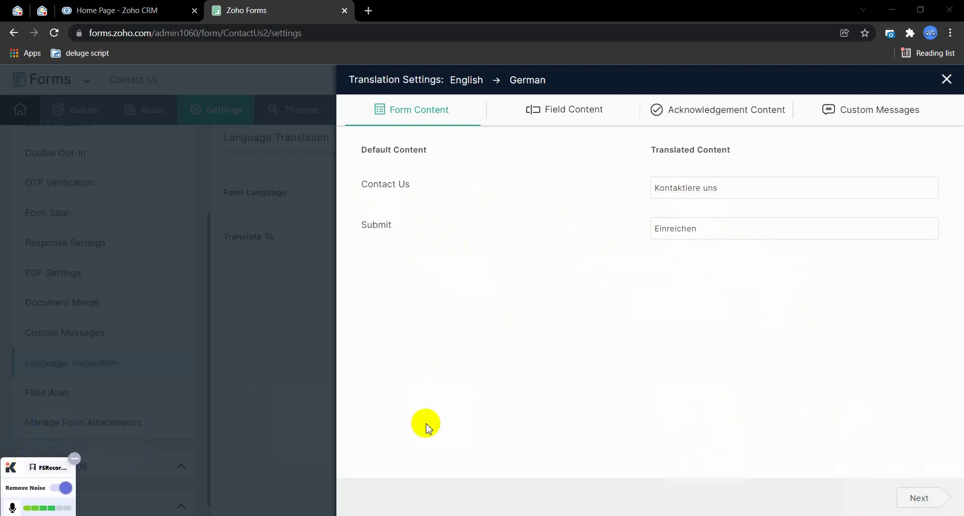
click(919, 505)
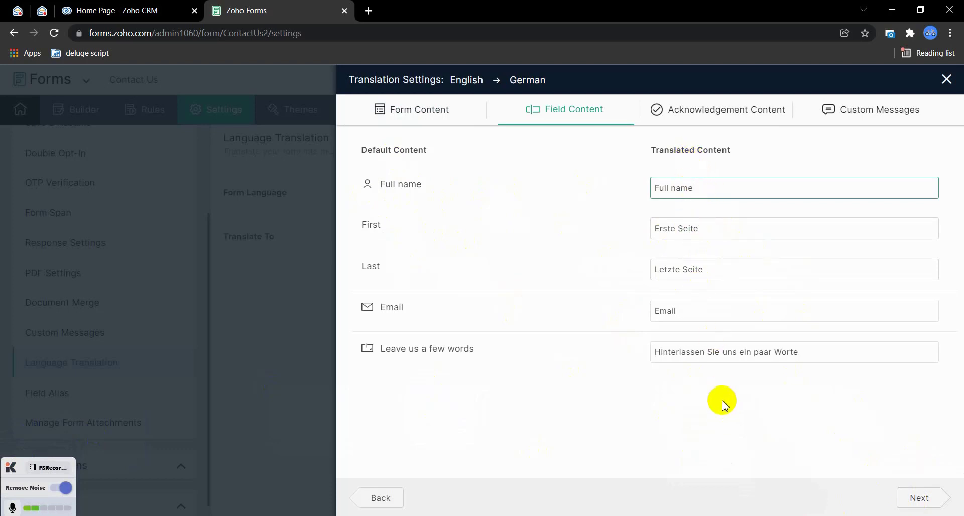
click(920, 499)
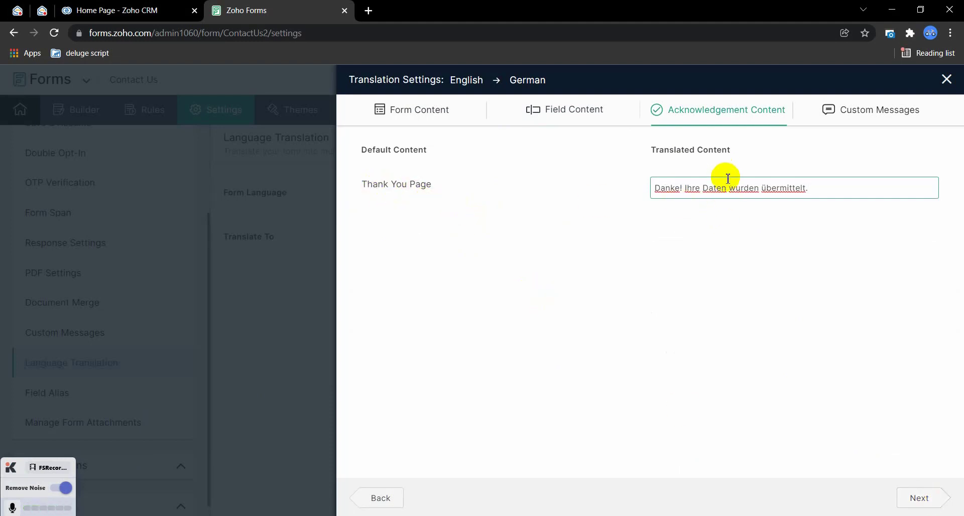
click(918, 498)
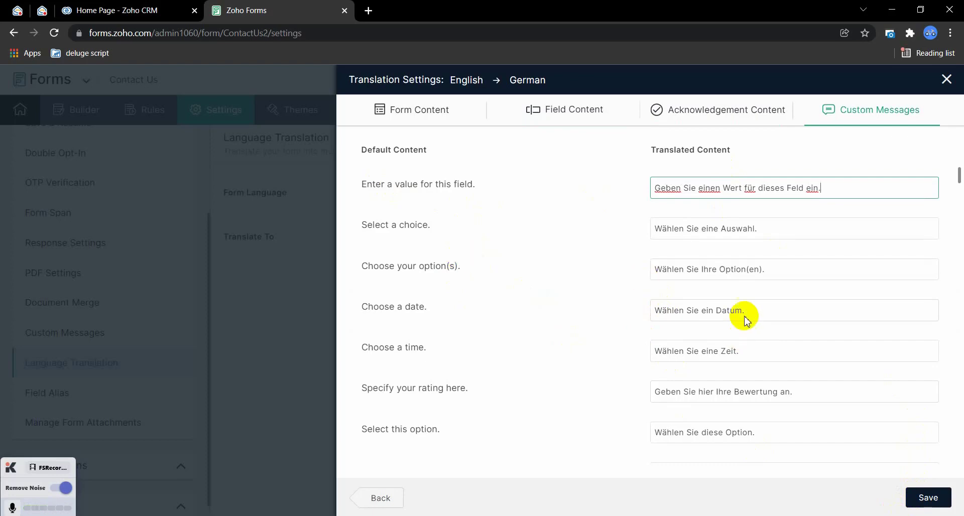
- Review the German custom messages, including the maximum amount text, and save the translation
click(752, 271)
scroll(752, 270, down, 14)
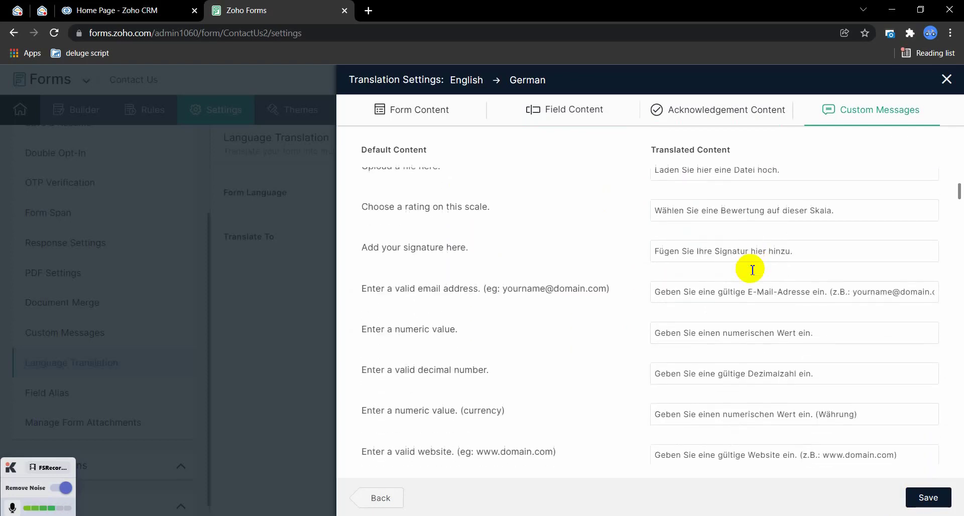
scroll(752, 271, down, 15)
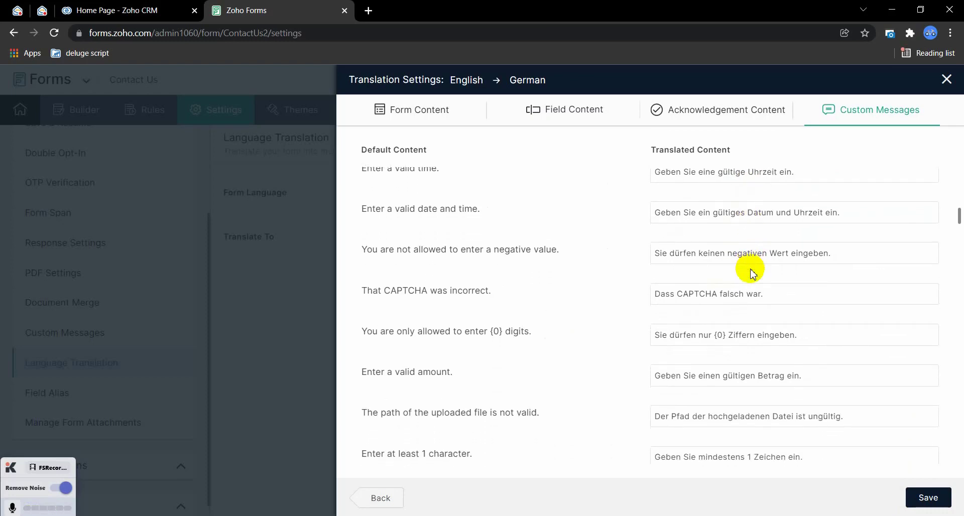
scroll(752, 270, down, 15)
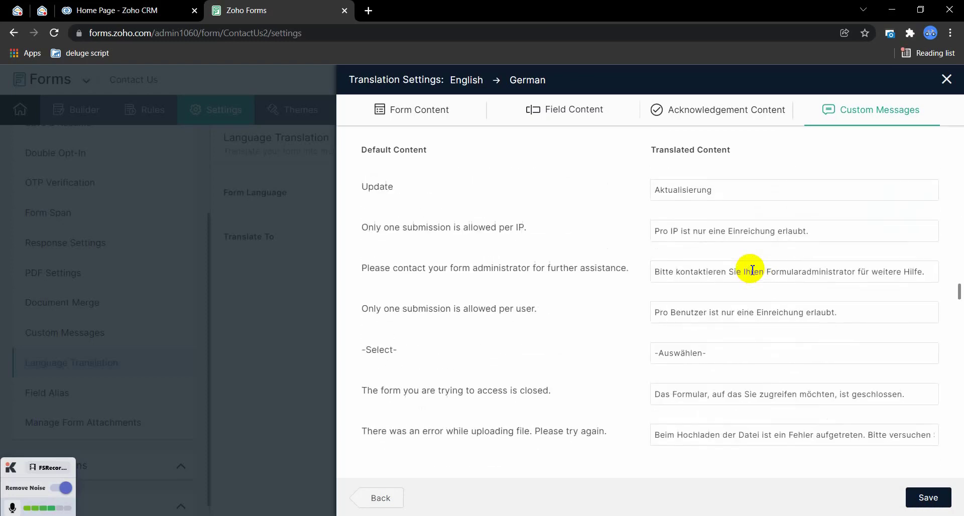
scroll(752, 270, down, 12)
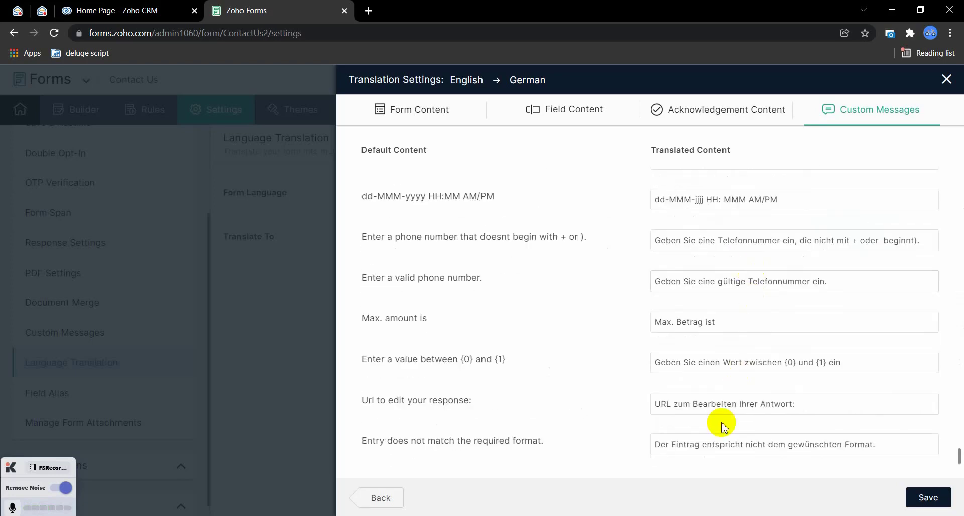
triple_click(728, 329)
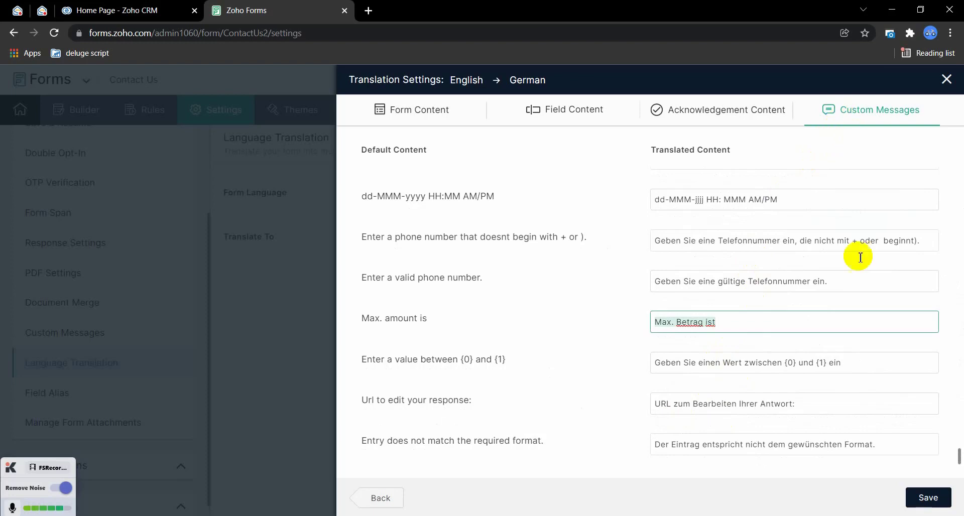
click(933, 502)
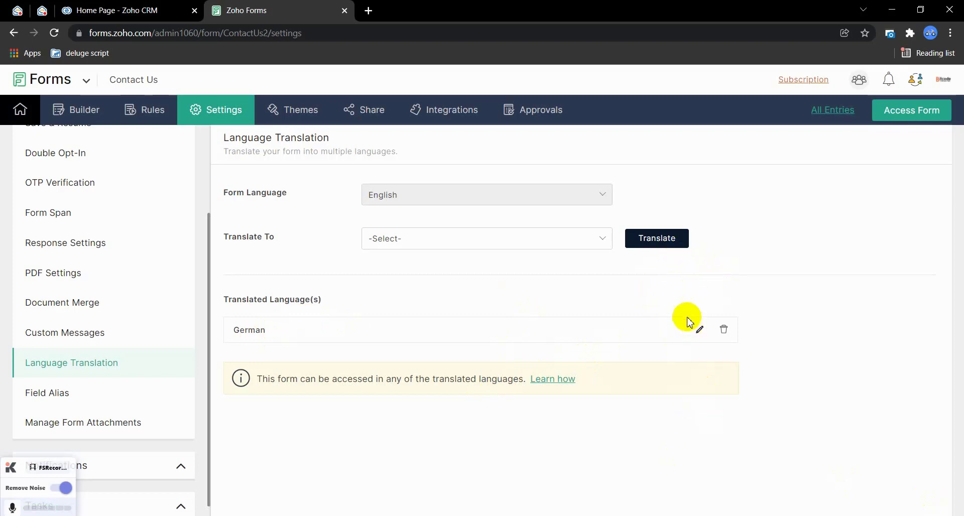
- Choose Chinese as the target language and generate its translation
click(553, 246)
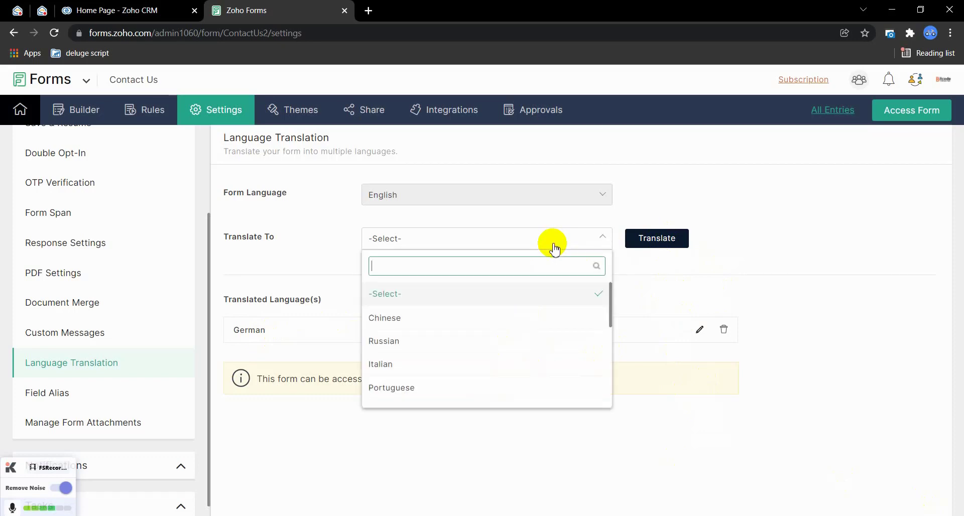
click(461, 322)
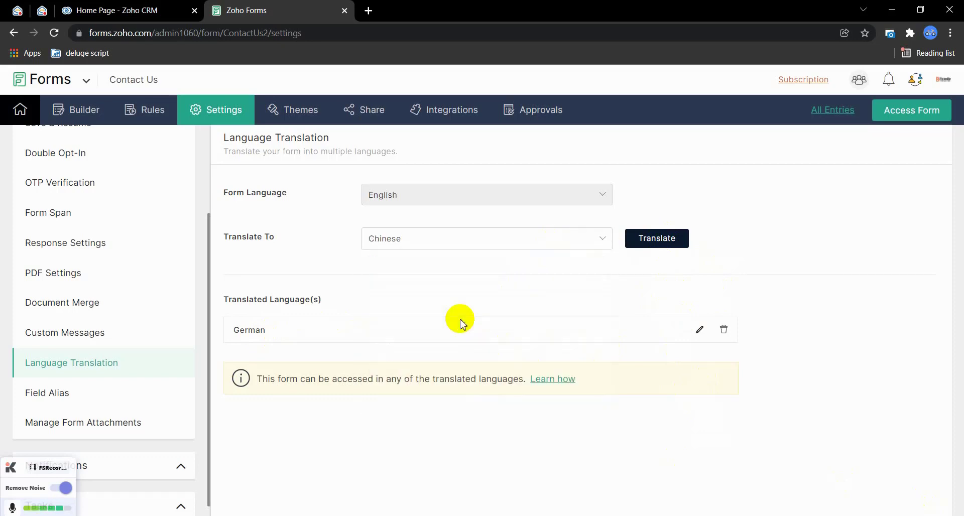
click(659, 240)
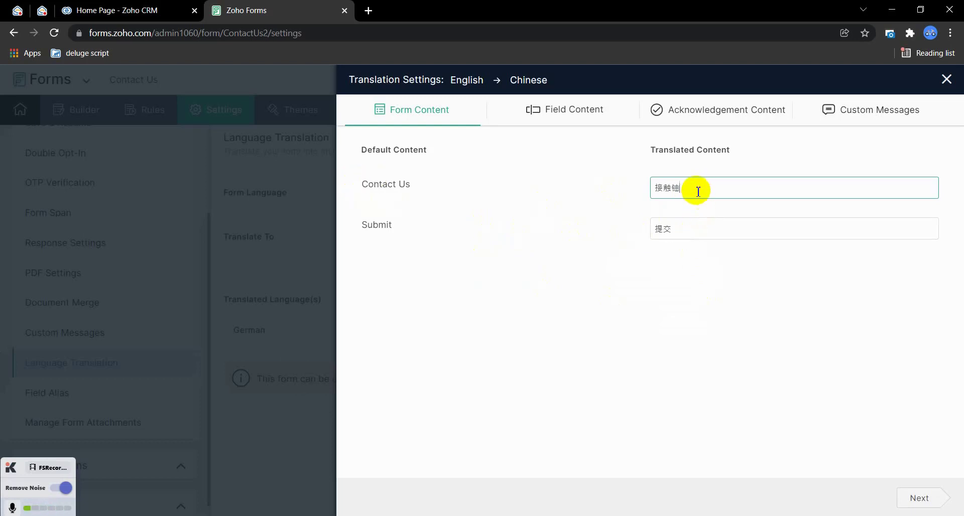
- Check the Chinese field labels for Full name, First and Email
click(910, 501)
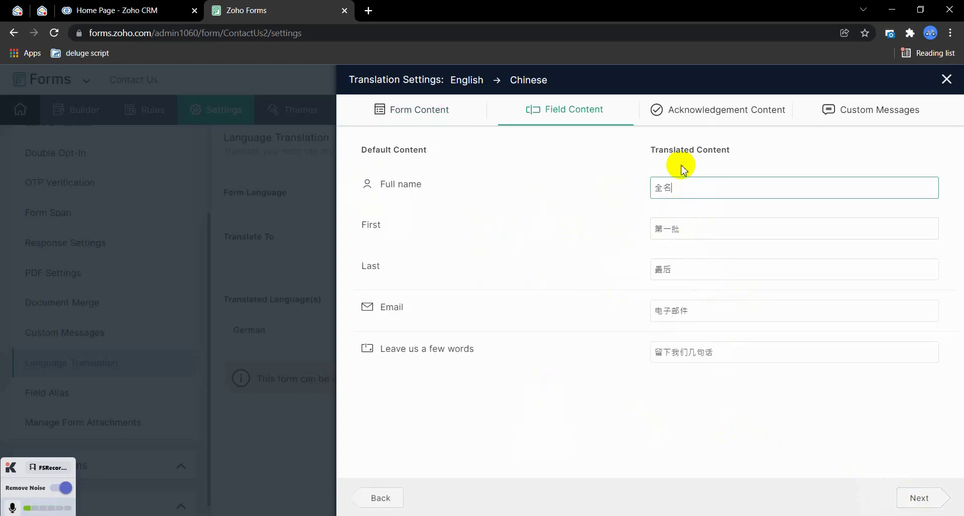
click(674, 187)
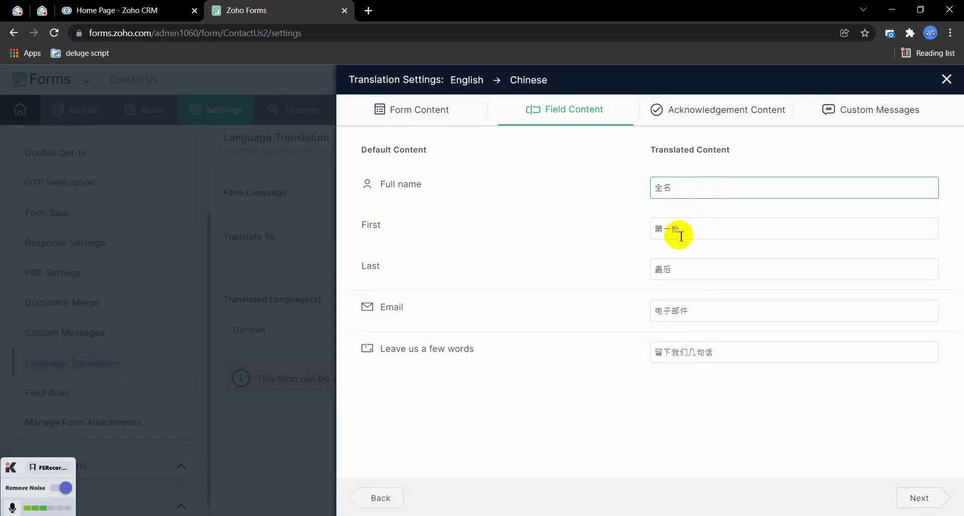
click(710, 223)
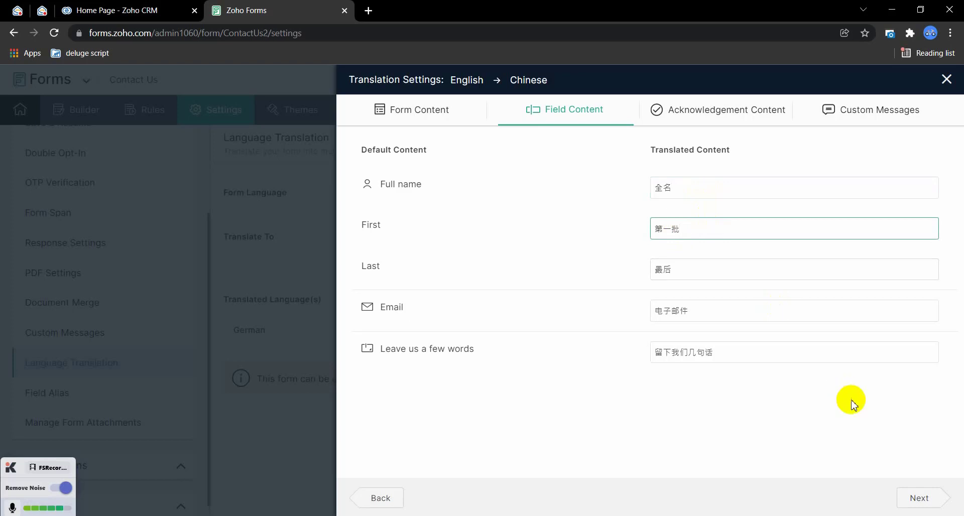
click(712, 309)
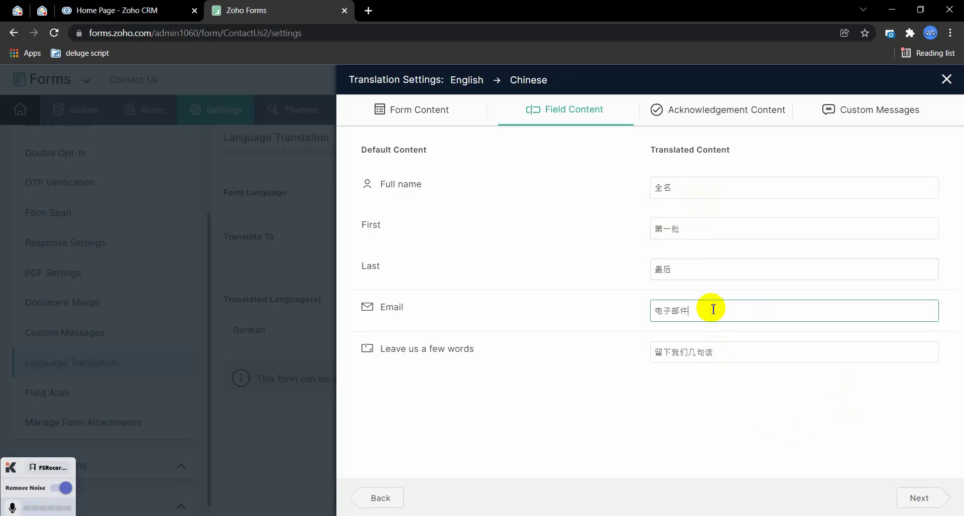
click(917, 498)
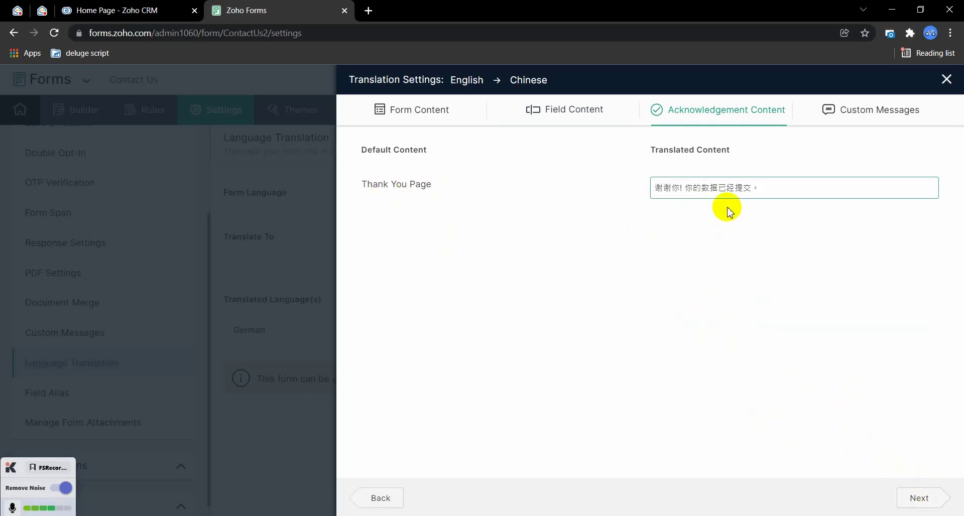
- Review the Chinese thank-you text and custom messages, then save the Chinese translation
triple_click(694, 189)
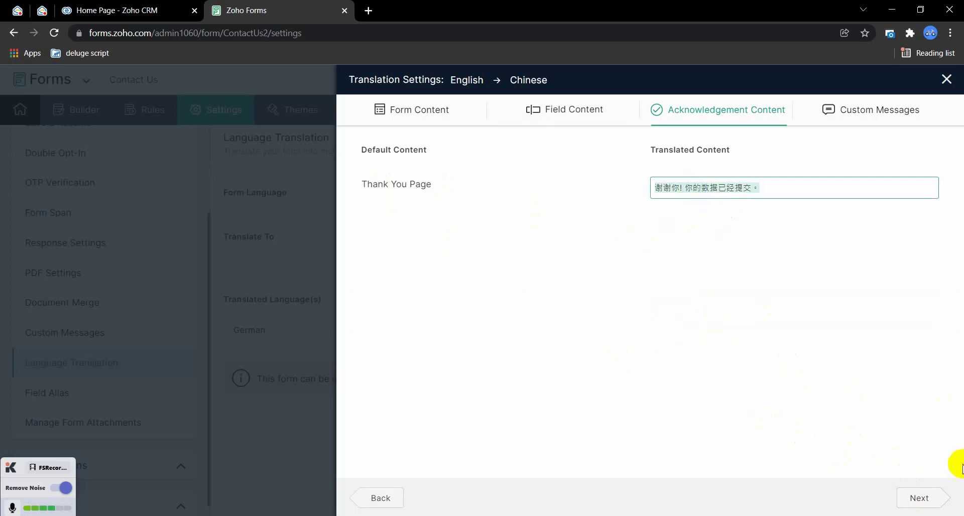
click(926, 499)
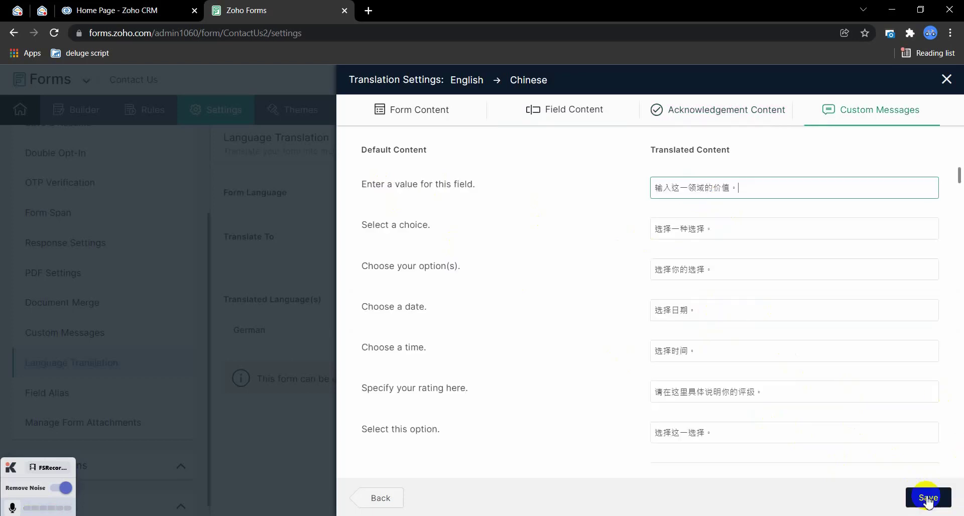
scroll(726, 319, down, 10)
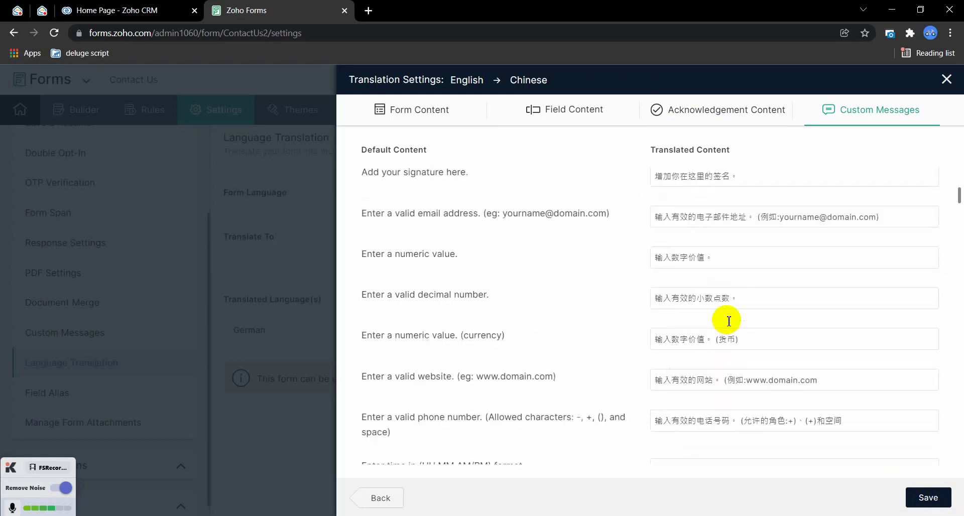
scroll(728, 319, up, 10)
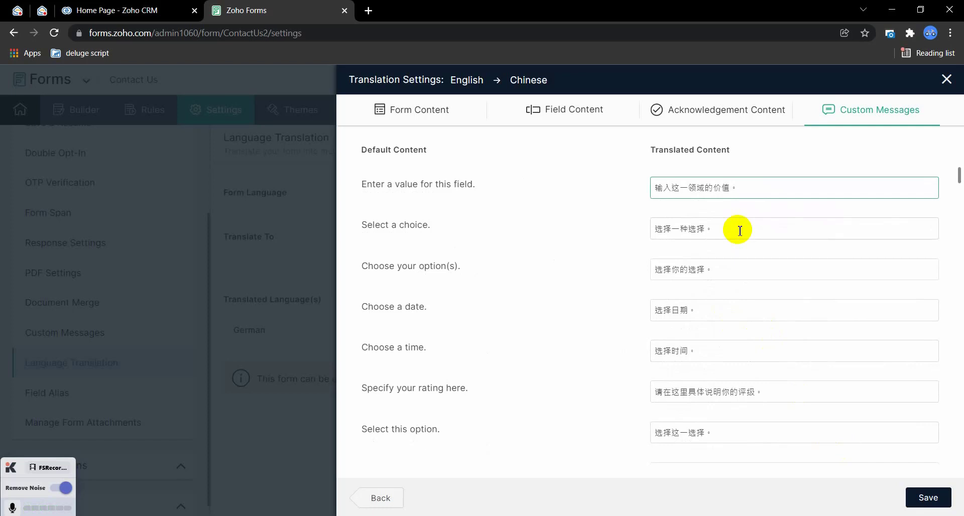
click(927, 499)
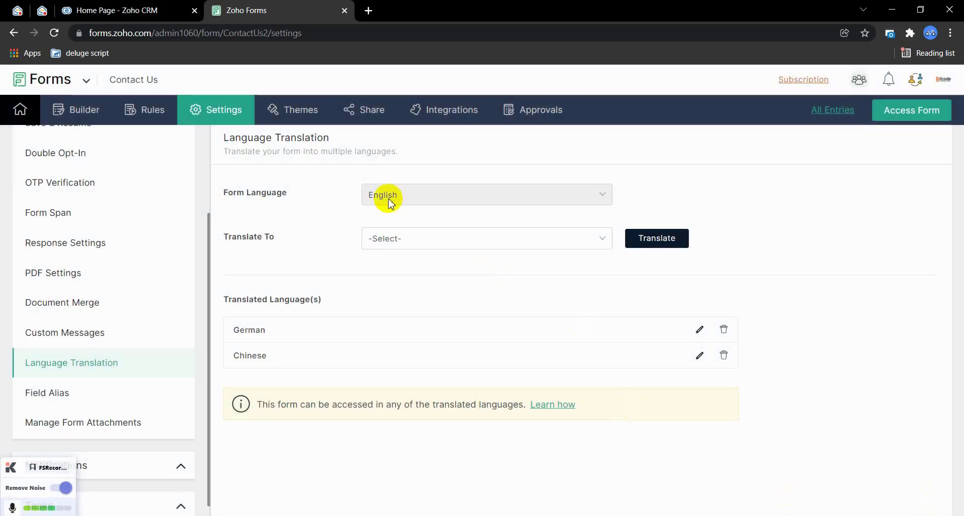
- Open the form's public permalink in a new tab and submit it empty to see validation
click(378, 114)
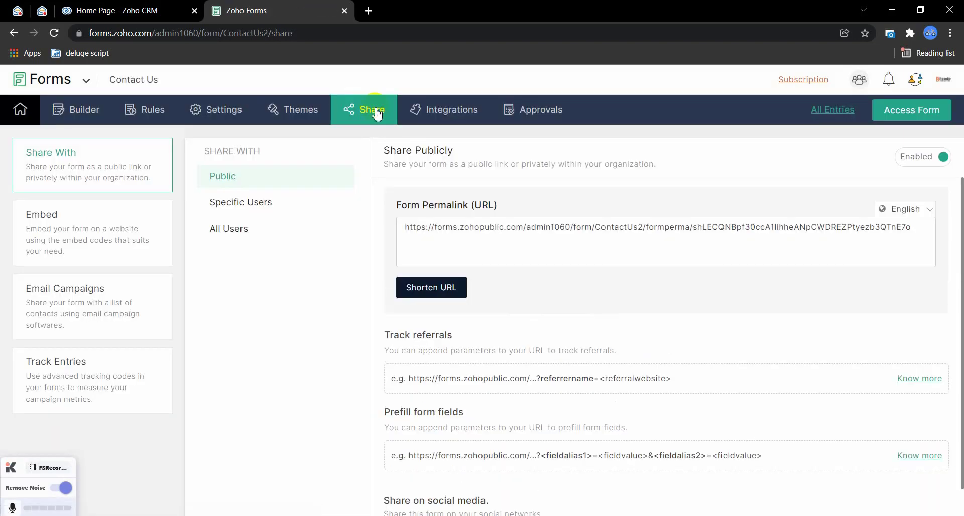
click(458, 235)
right_click(457, 233)
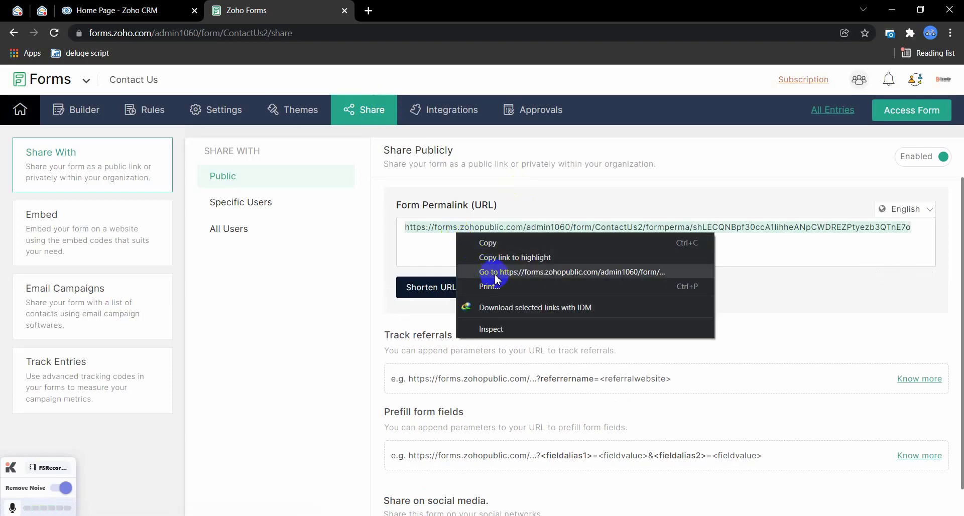
click(495, 273)
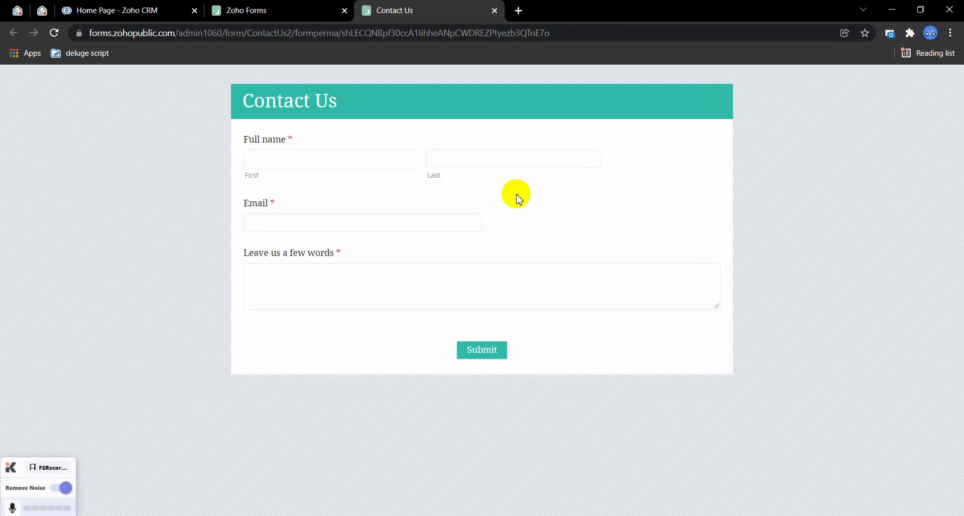
click(482, 347)
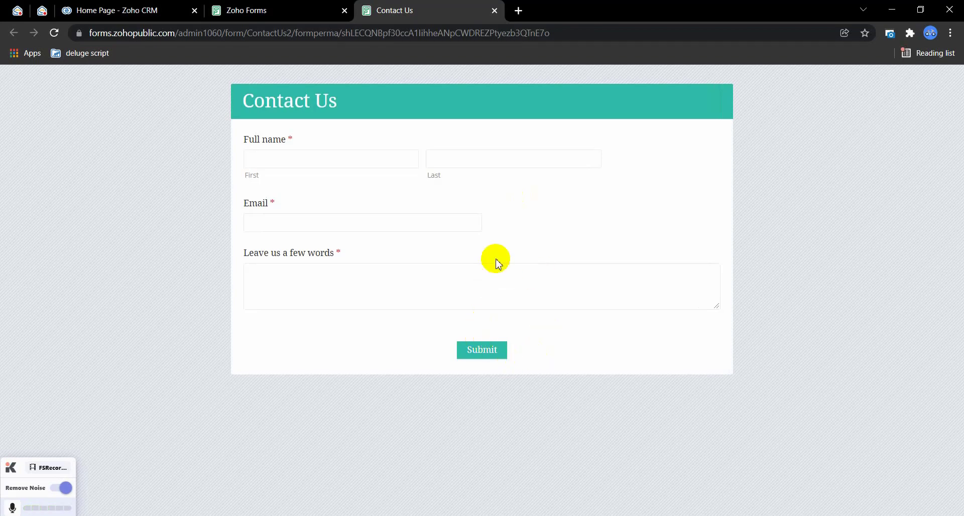
- Append '?' to the public form's address, then return to the Zoho Forms sharing page
click(568, 34)
double_click(568, 35)
click(568, 35)
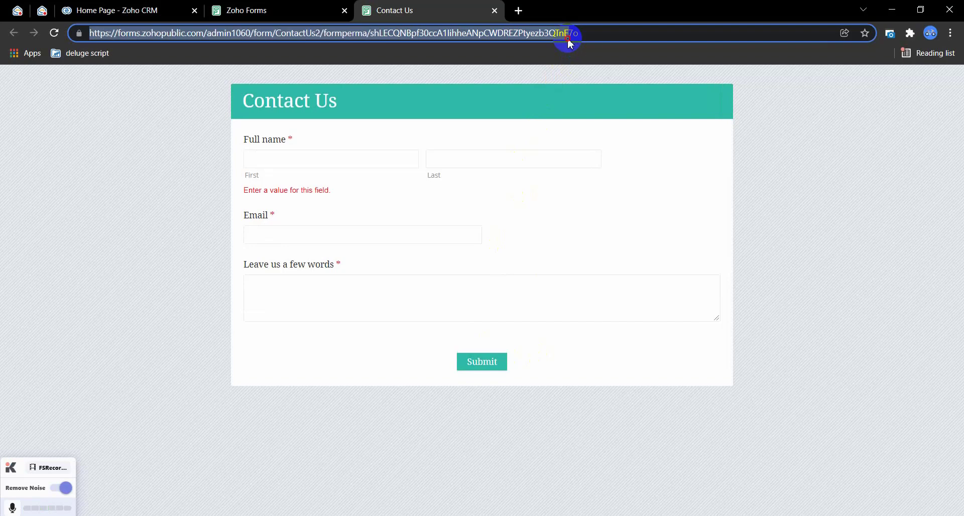
double_click(568, 34)
click(614, 30)
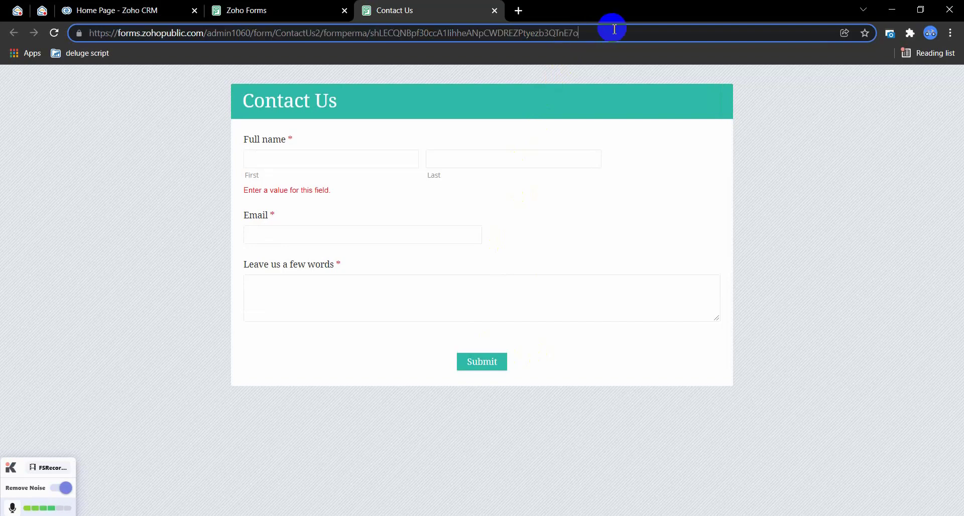
text(?)
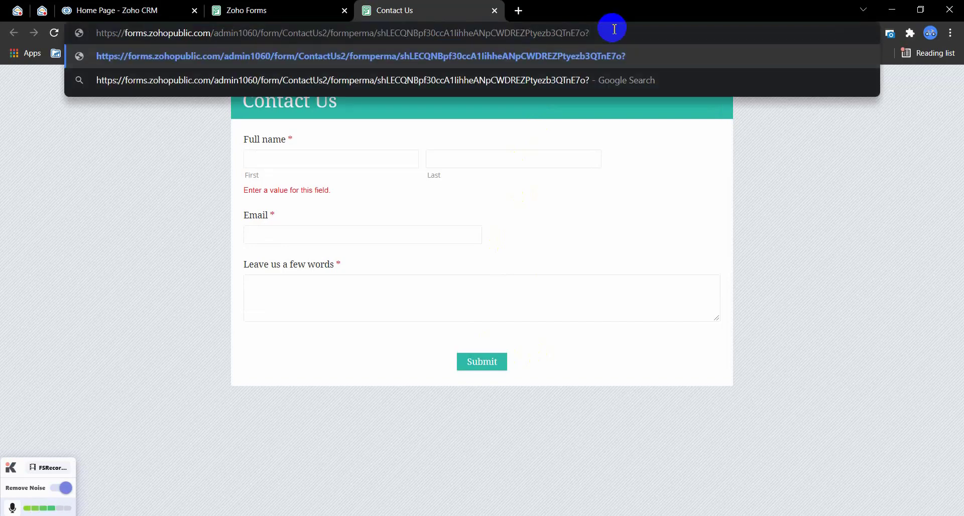
click(301, 8)
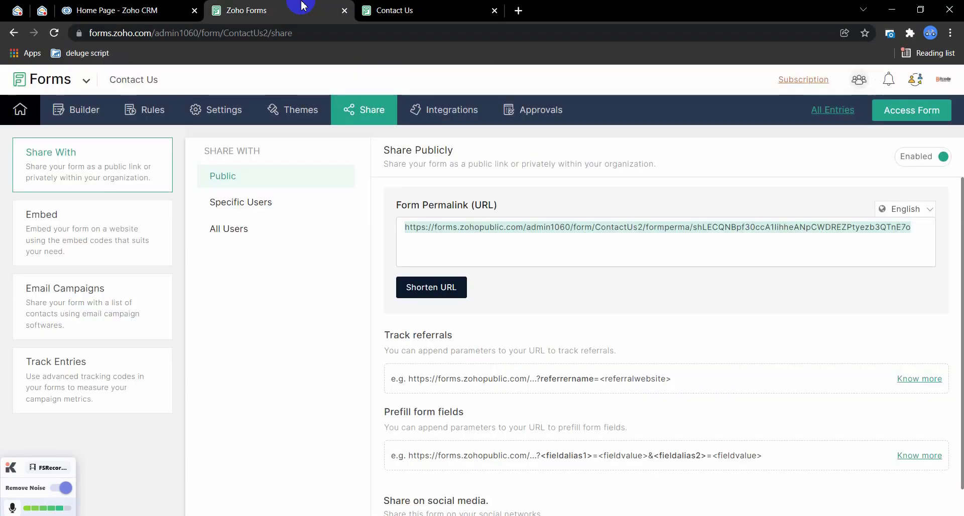
- Switch the permalink language to German and open the zf_lang=de link in a new tab
click(927, 209)
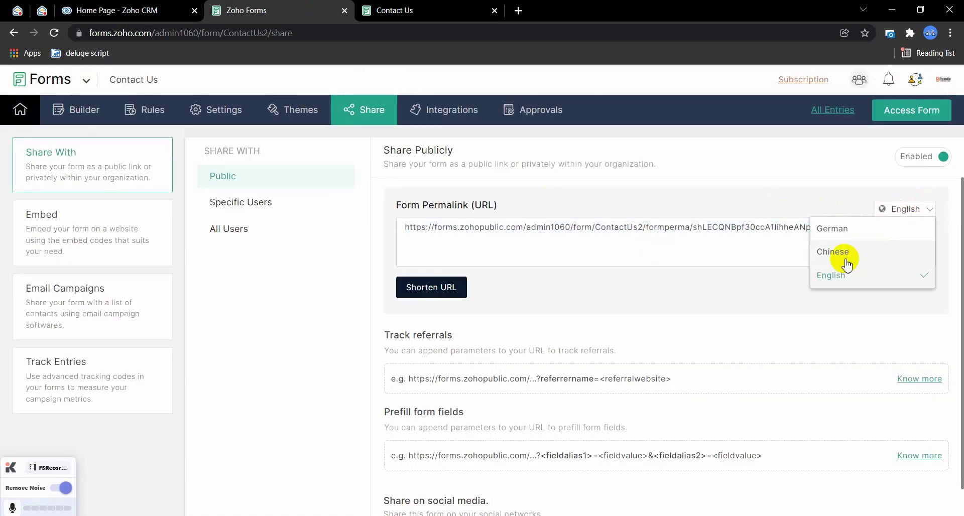
click(838, 235)
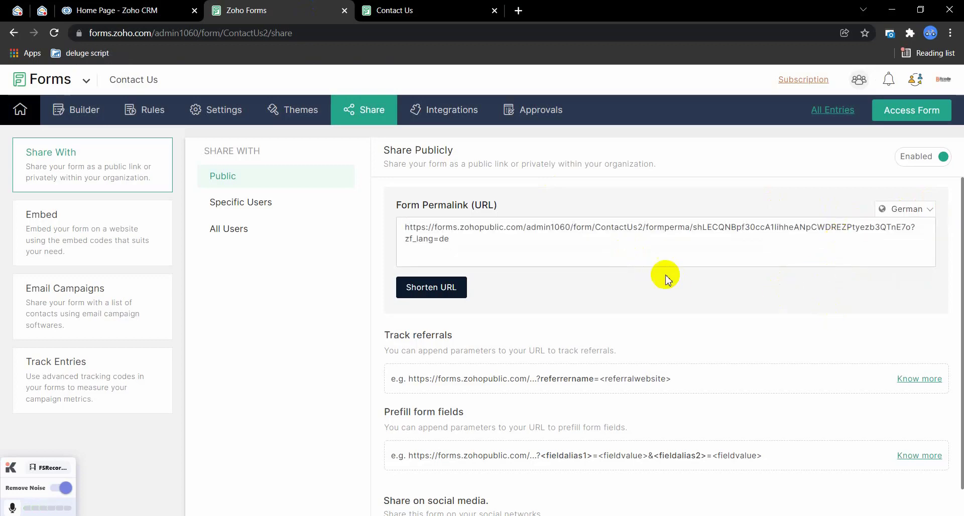
click(607, 235)
right_click(607, 235)
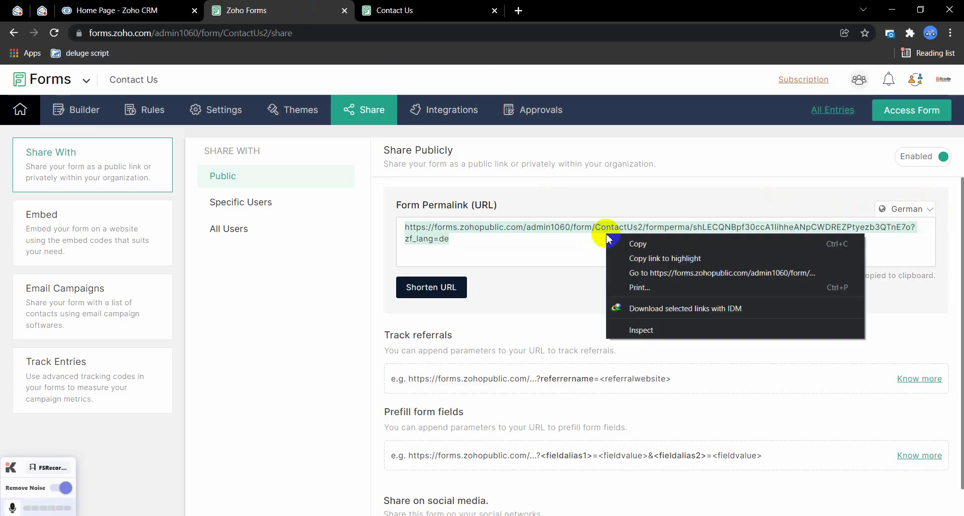
click(677, 281)
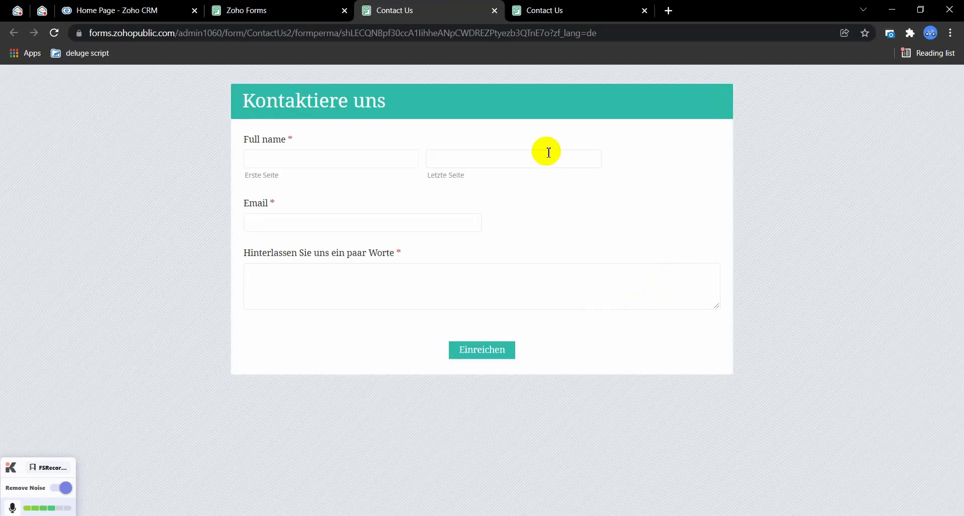
- Replace the address with the pasted German form link and delete 'de' so it ends in zf_lang=
click(554, 36)
drag(554, 36, 602, 38)
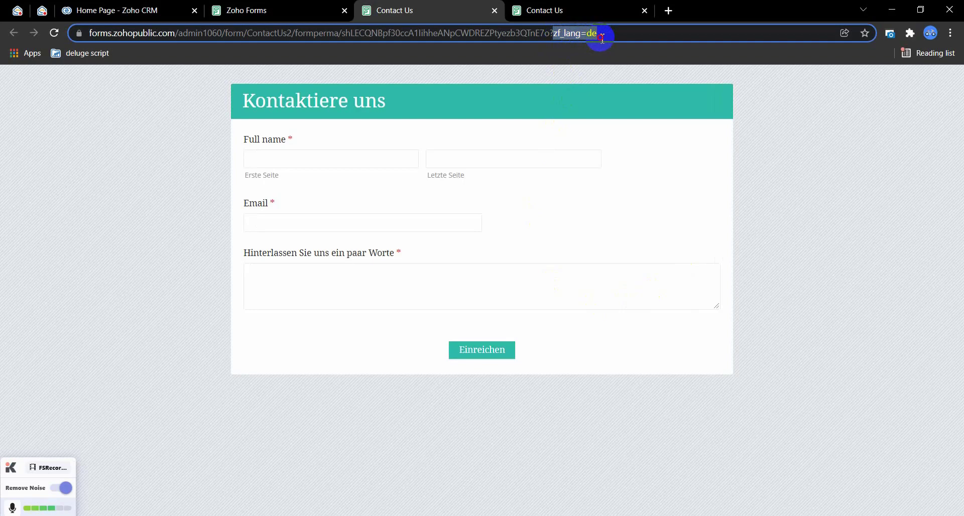
drag(602, 40, 601, 38)
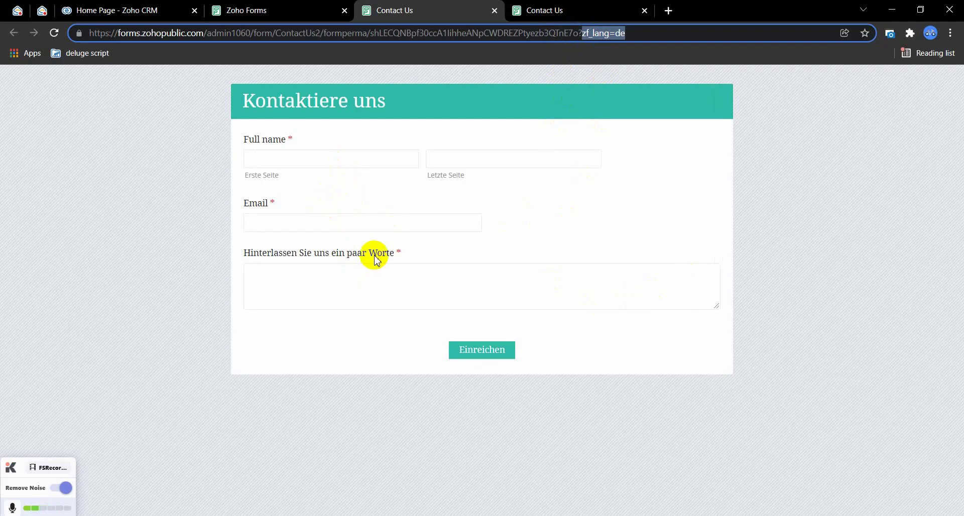
triple_click(445, 174)
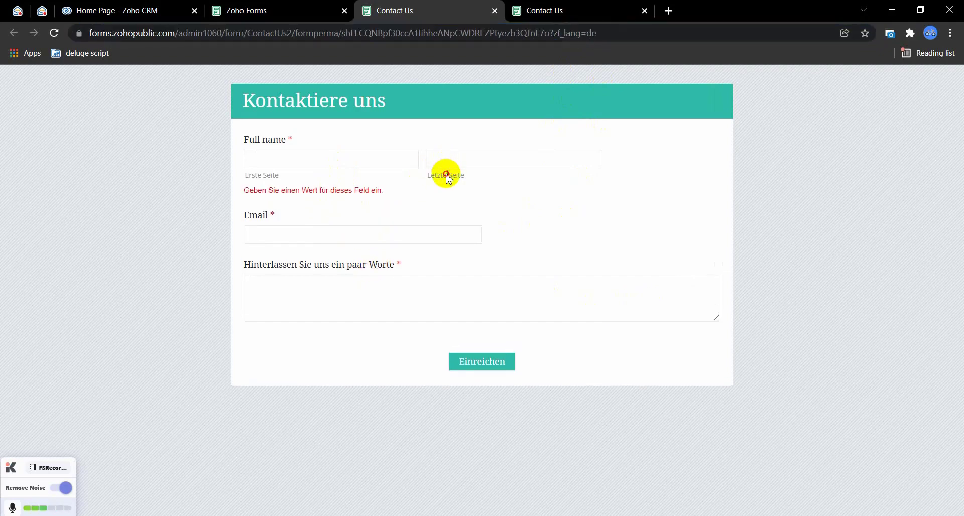
double_click(271, 176)
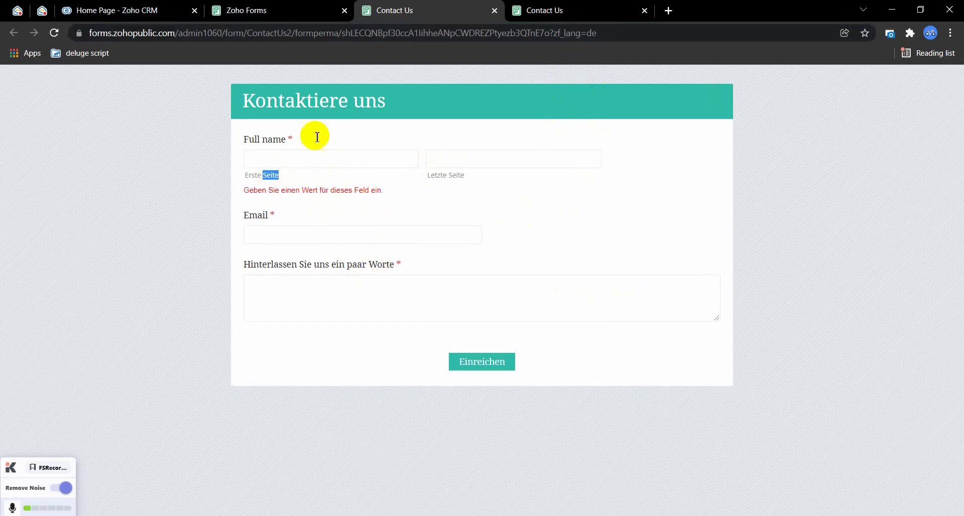
click(605, 35)
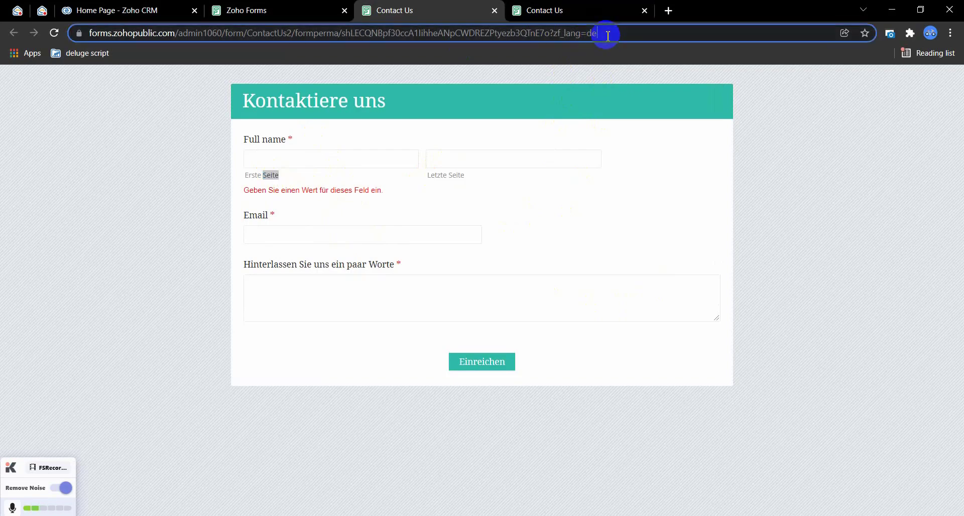
key(BackSpace)
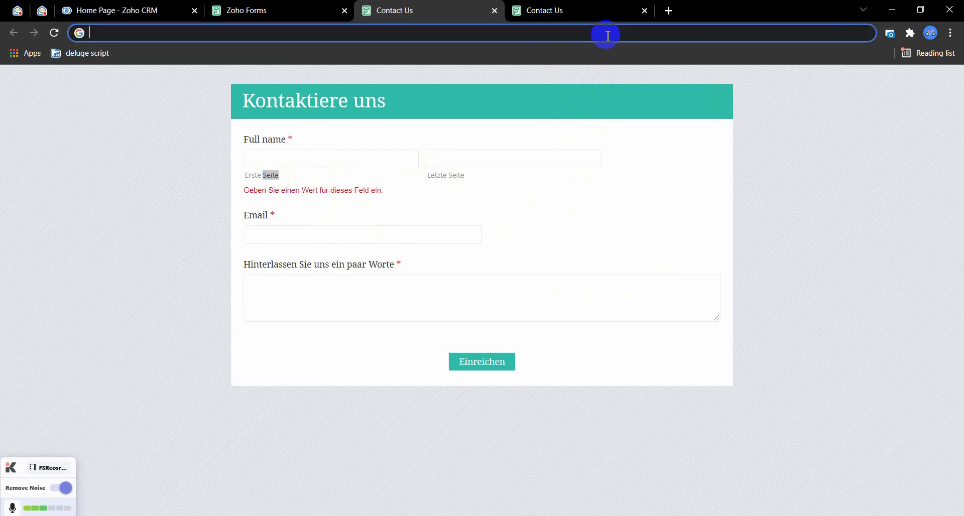
key(ctrl+v)
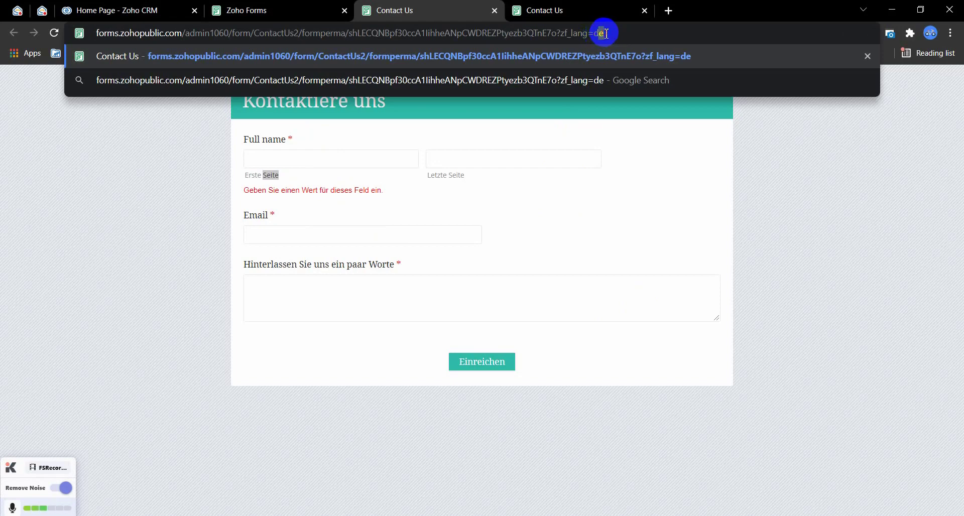
key(BackSpace)
key(BackSpace)
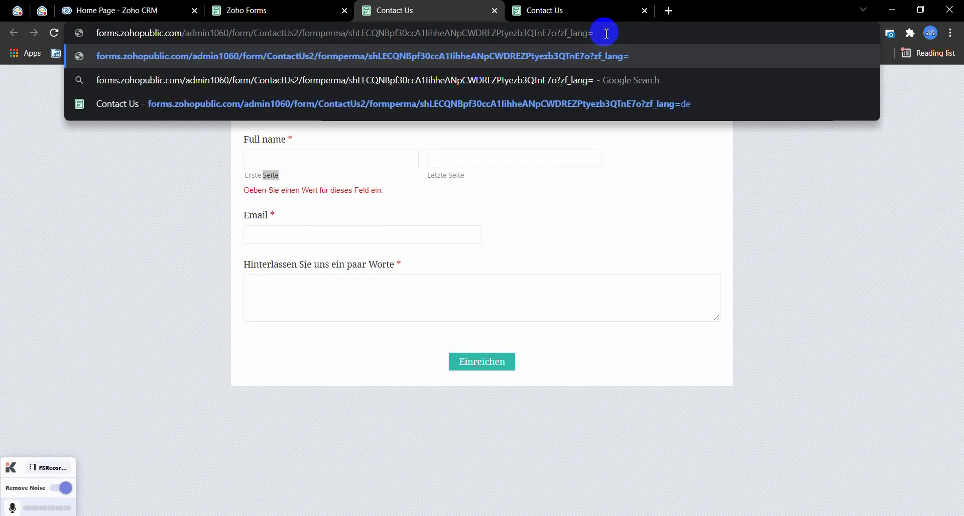
- Load the form with zf_lang=zh, then change the code to en to show it in English
text(zh)
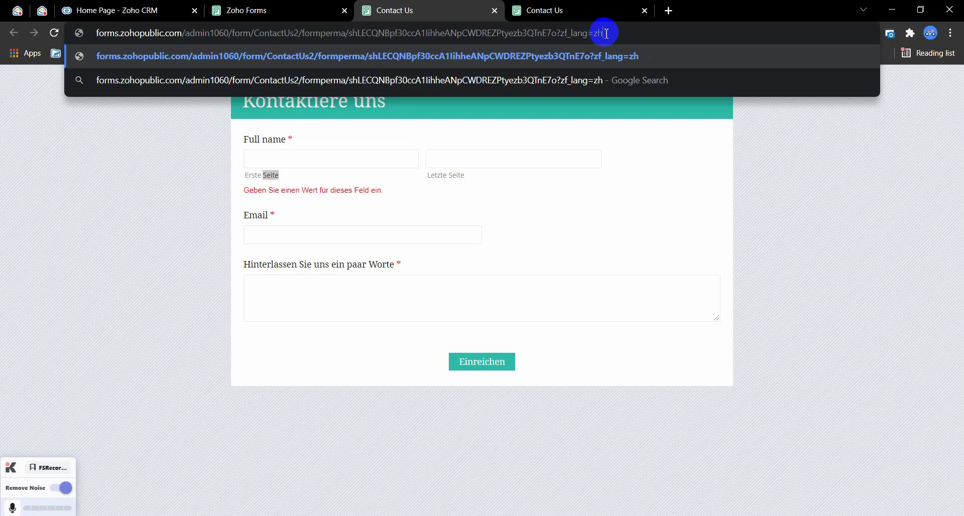
key(Return)
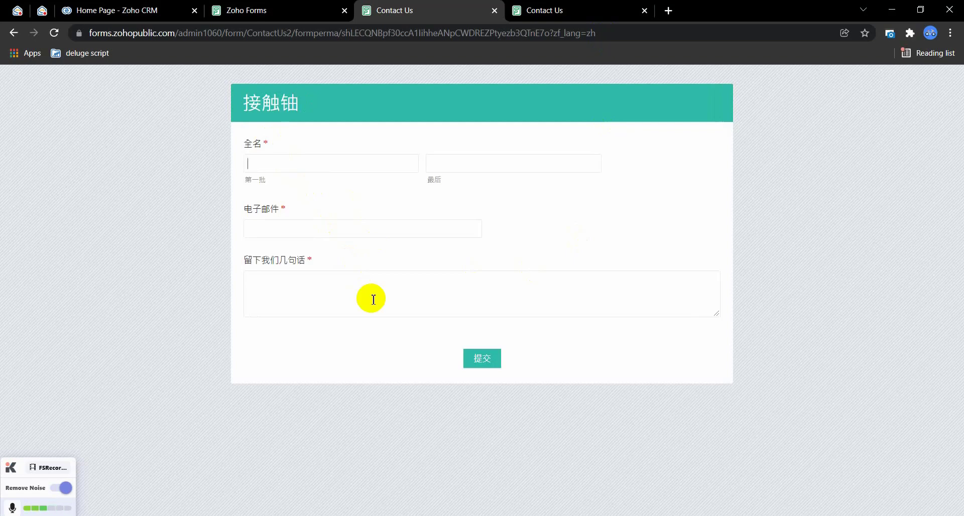
click(562, 45)
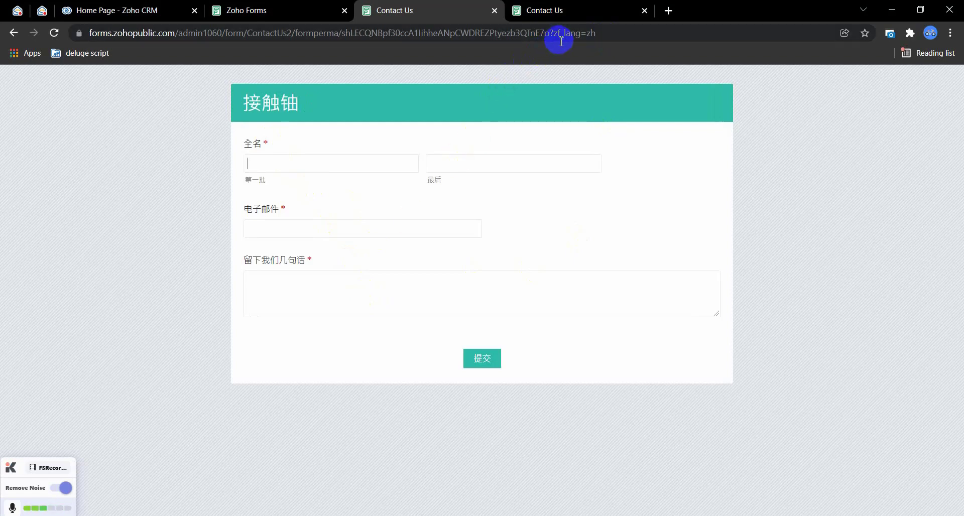
drag(555, 32, 599, 36)
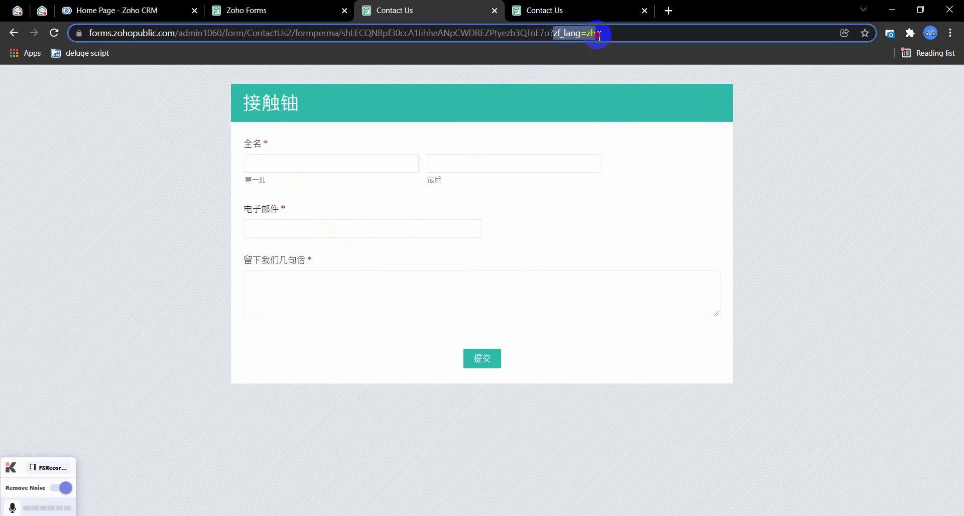
click(605, 34)
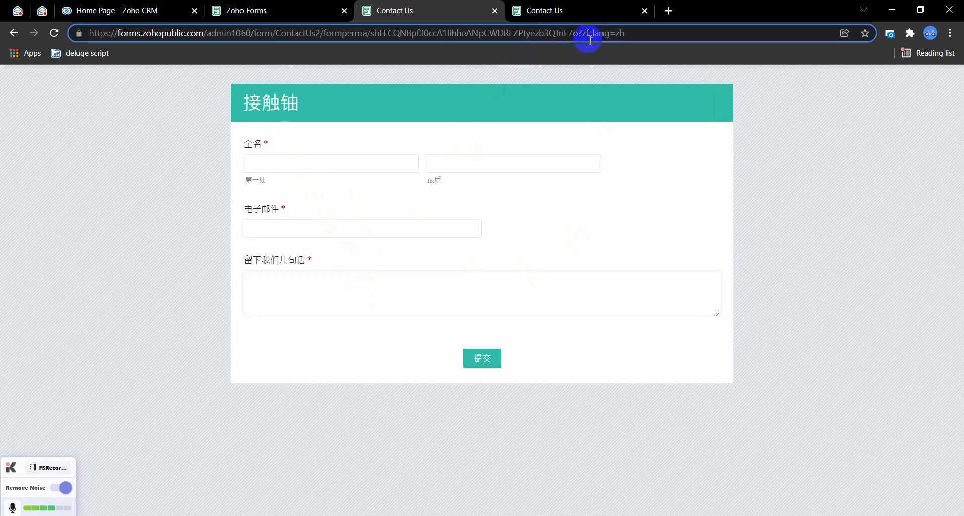
click(604, 35)
click(629, 39)
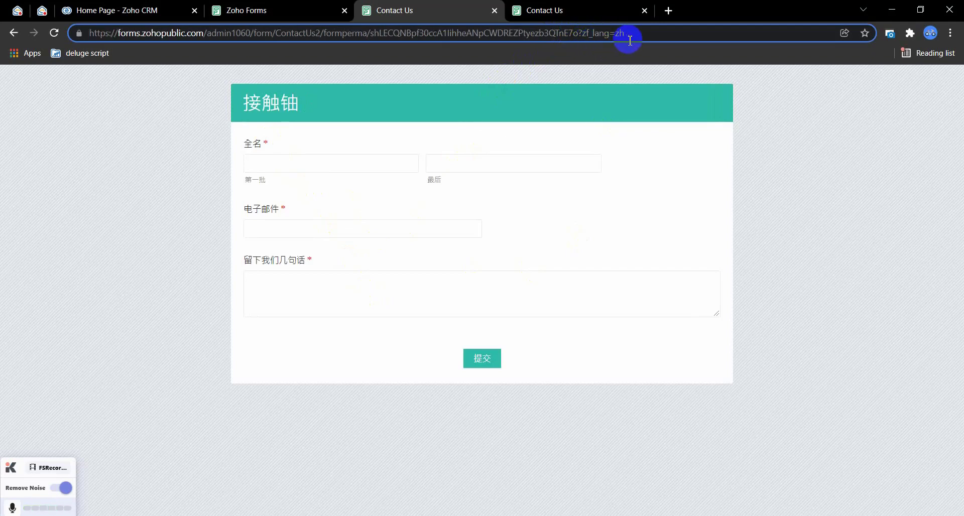
click(632, 38)
key(BackSpace)
key(BackSpace)
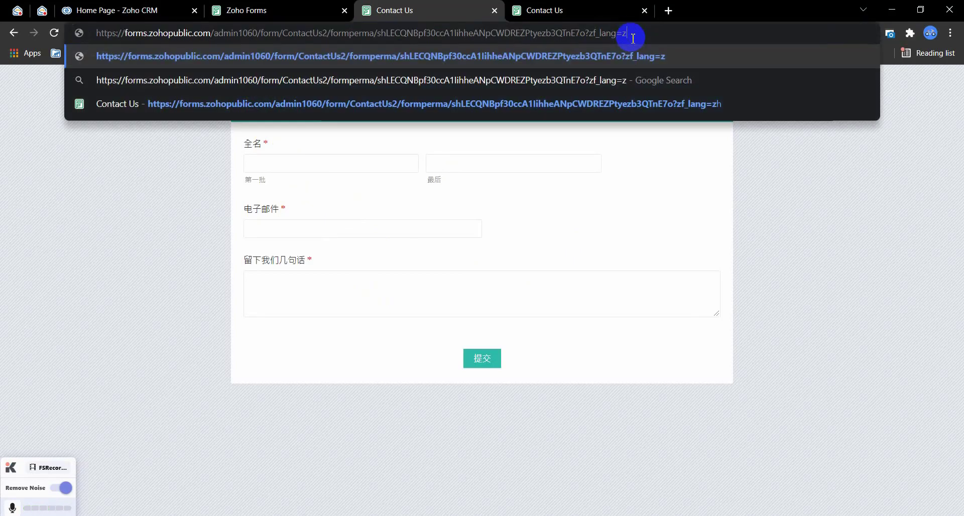
text(en)
key(Return)
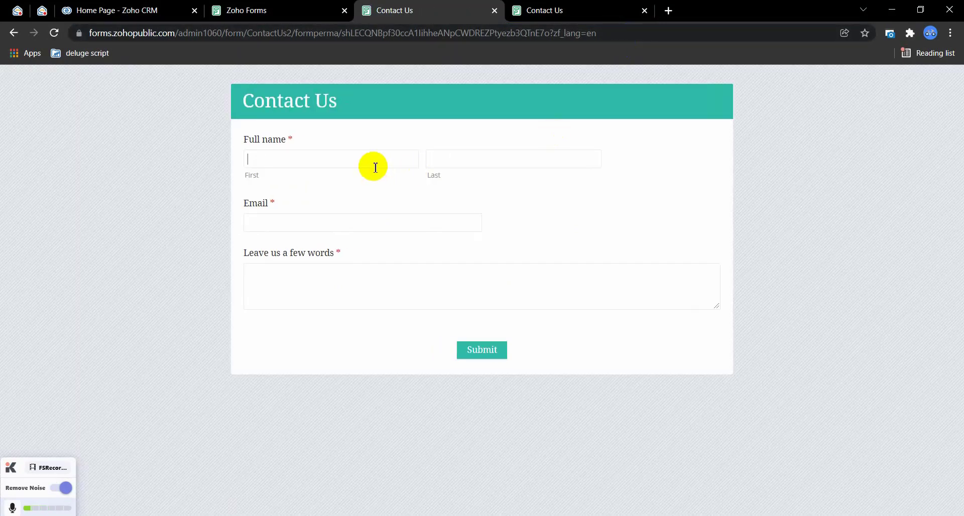
- Paste the form link again with zf_lang=de to load the German version
click(611, 34)
key(BackSpace)
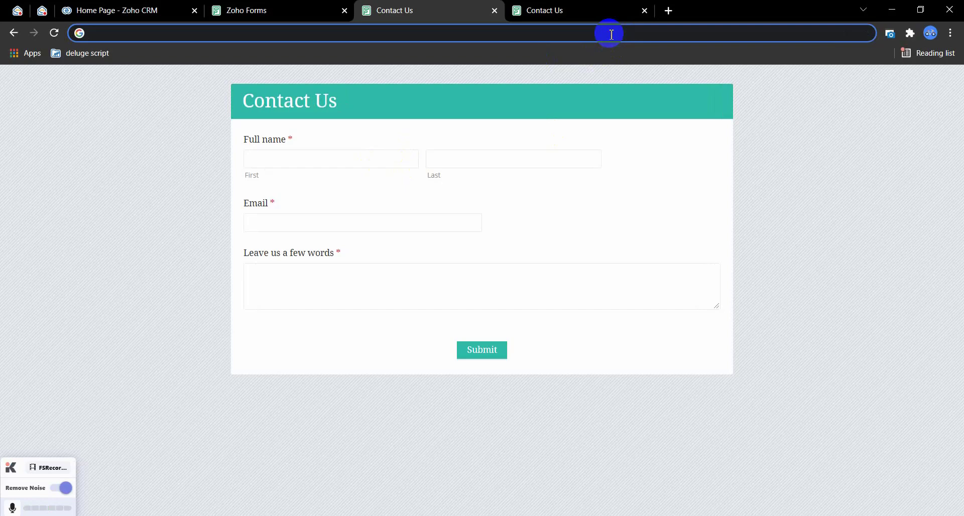
key(ctrl+v)
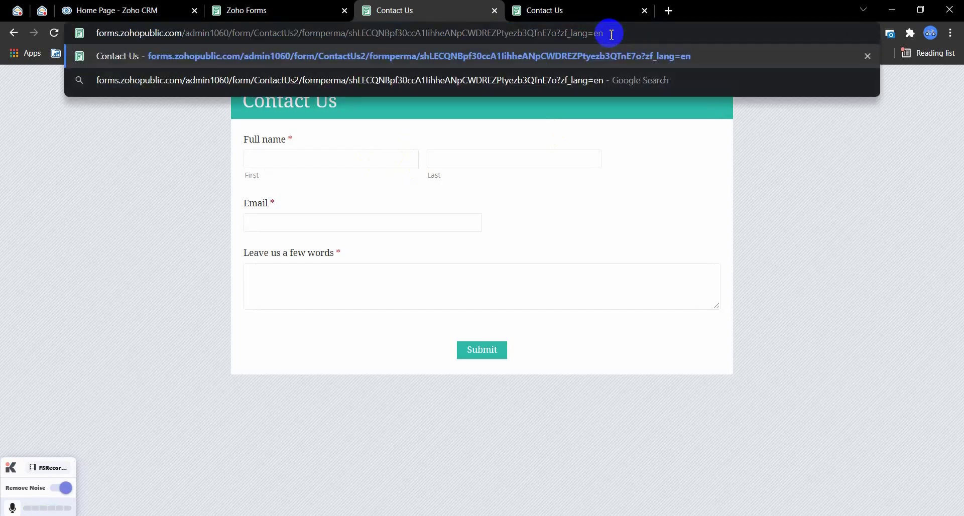
key(BackSpace)
key(BackSpace)
text(de)
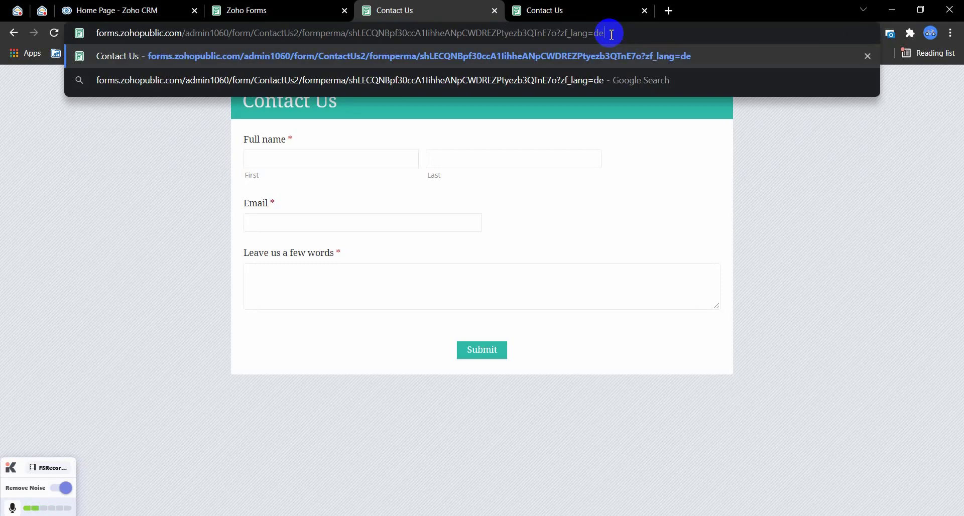
key(Return)
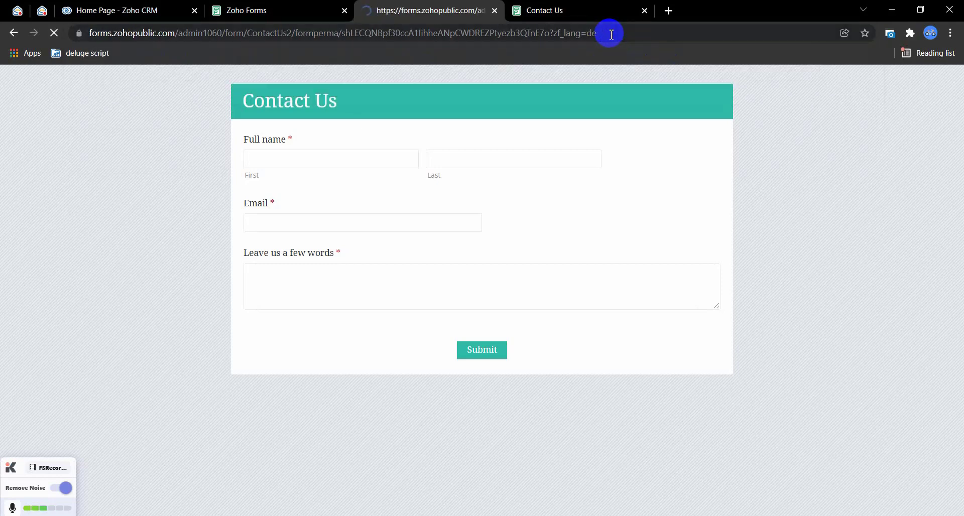
- Change the language code from de to zh to show the Chinese form
click(611, 34)
key(End)
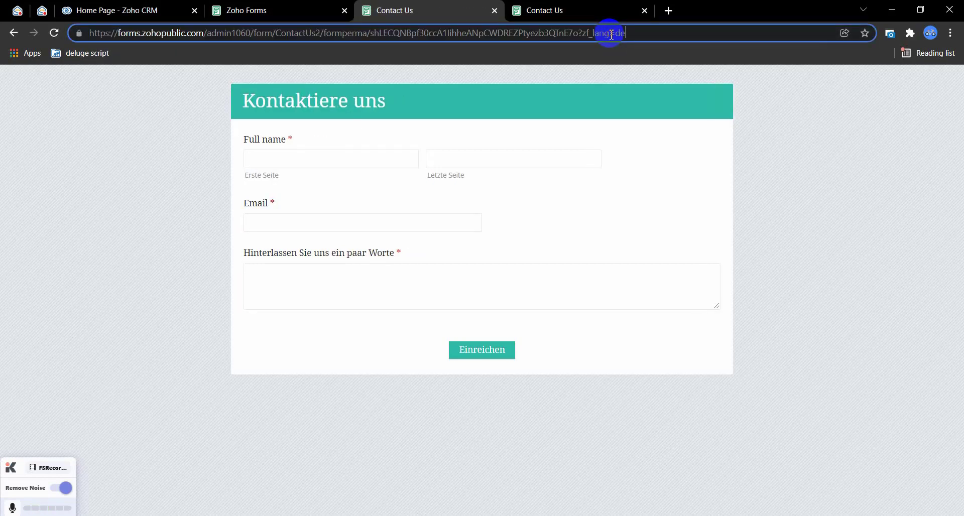
key(BackSpace)
key(BackSpace)
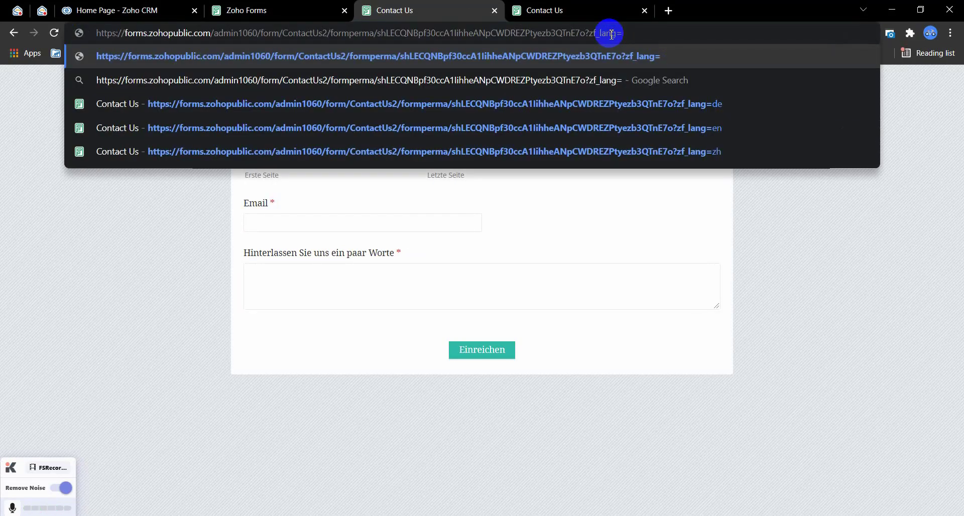
text(zh)
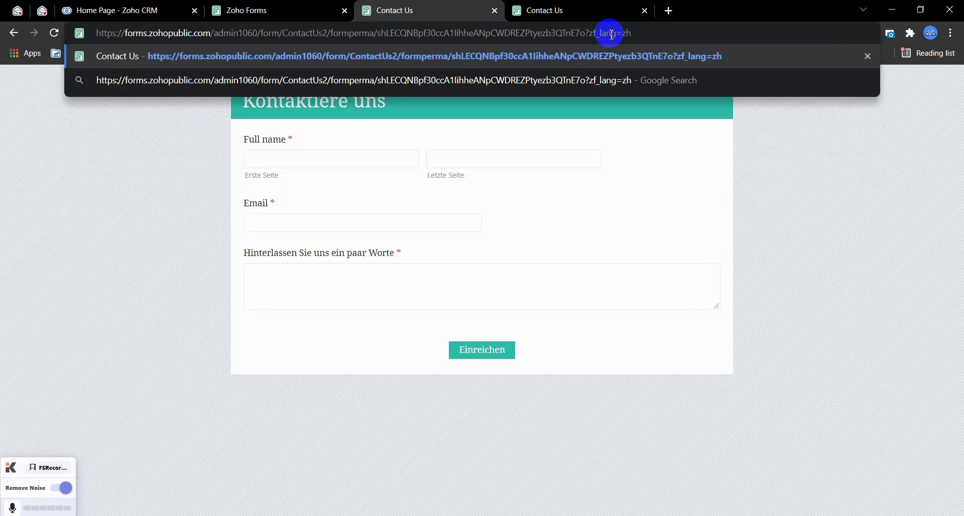
key(Return)
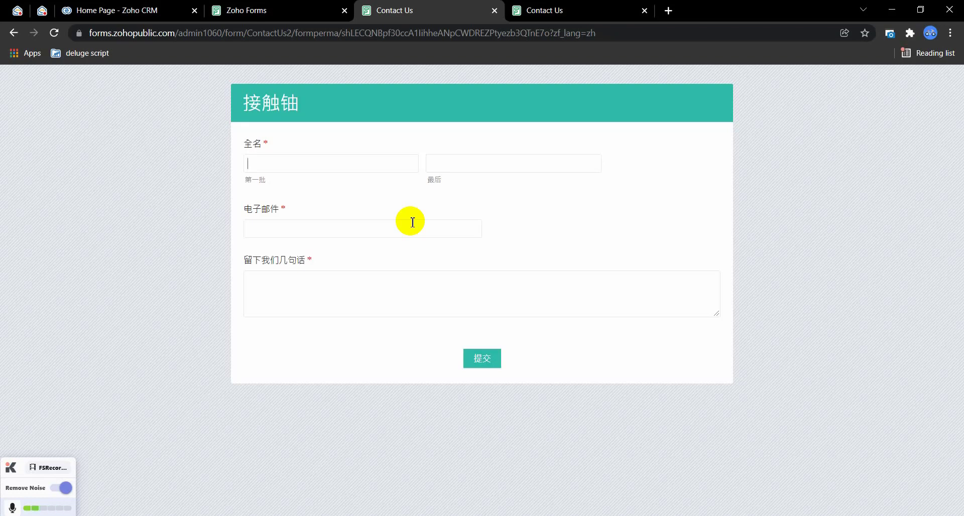
- Set the permalink language to Chinese in the form's sharing settings
click(279, 9)
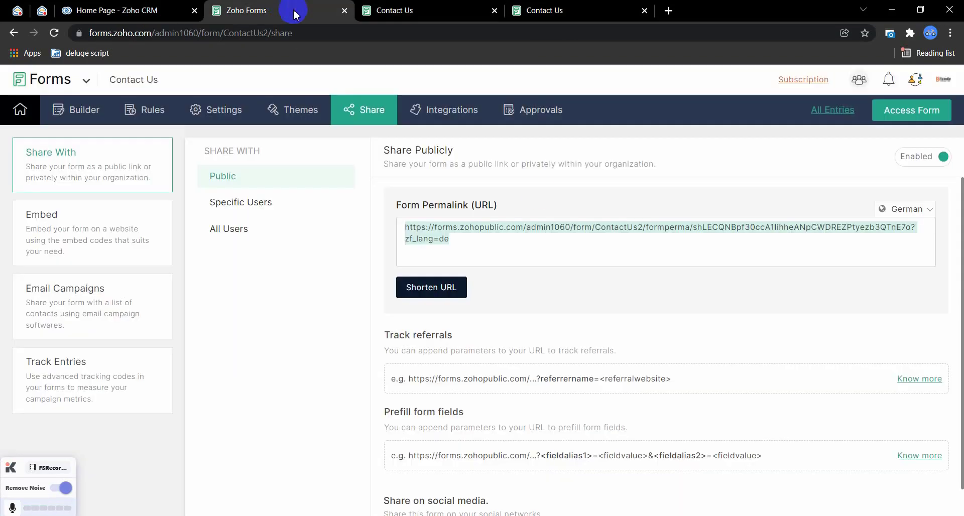
click(933, 215)
click(873, 254)
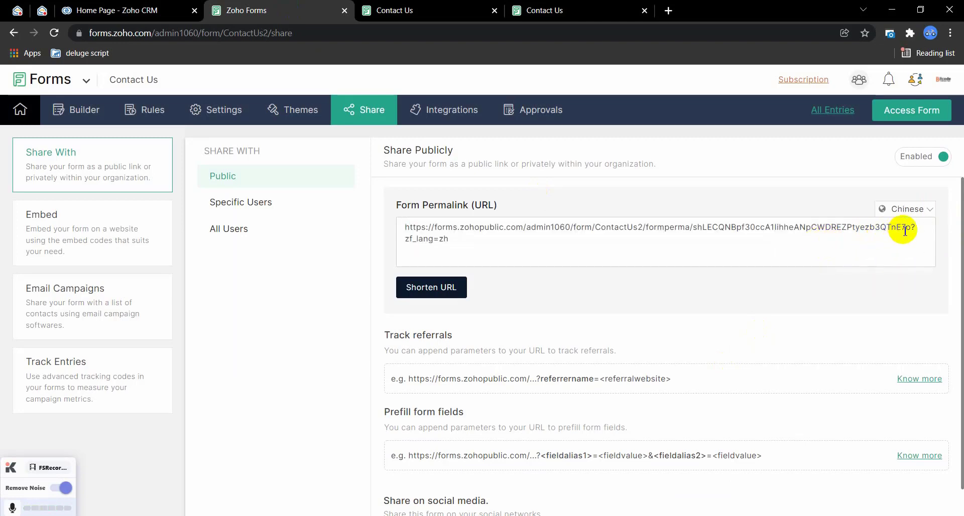
- Shorten the Chinese permalink and copy the resulting zfrmz.com link
scroll(704, 302, down, 1)
click(451, 253)
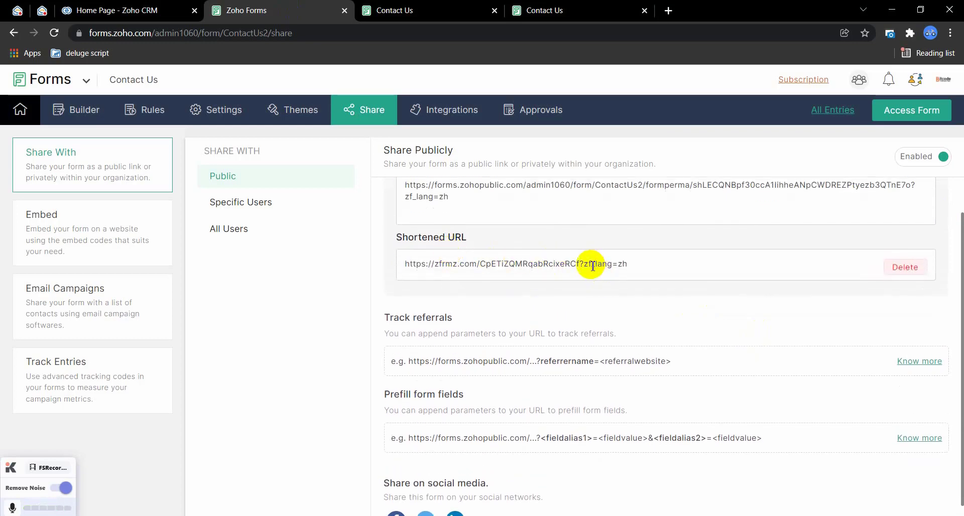
drag(584, 265, 640, 266)
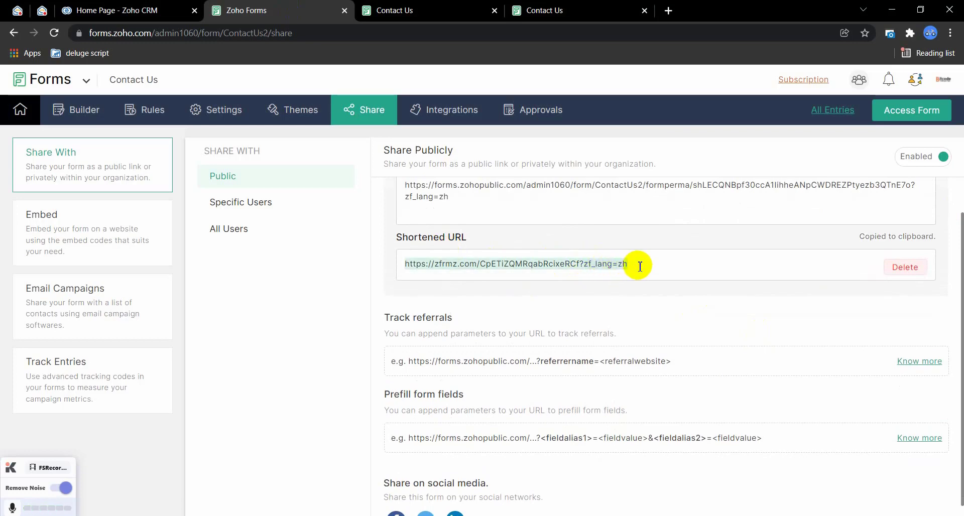